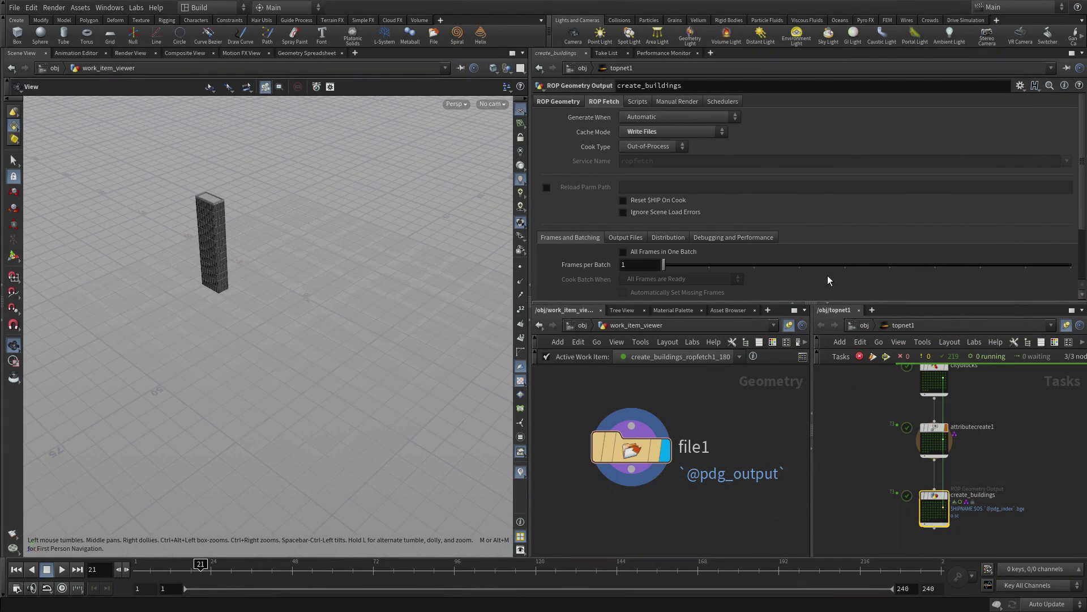
- Enlarge the lower panes and review the PDG services overview from the task graph menu
{"action": "left_click_drag", "start_coordinate": [775, 303], "coordinate": [775, 279]}
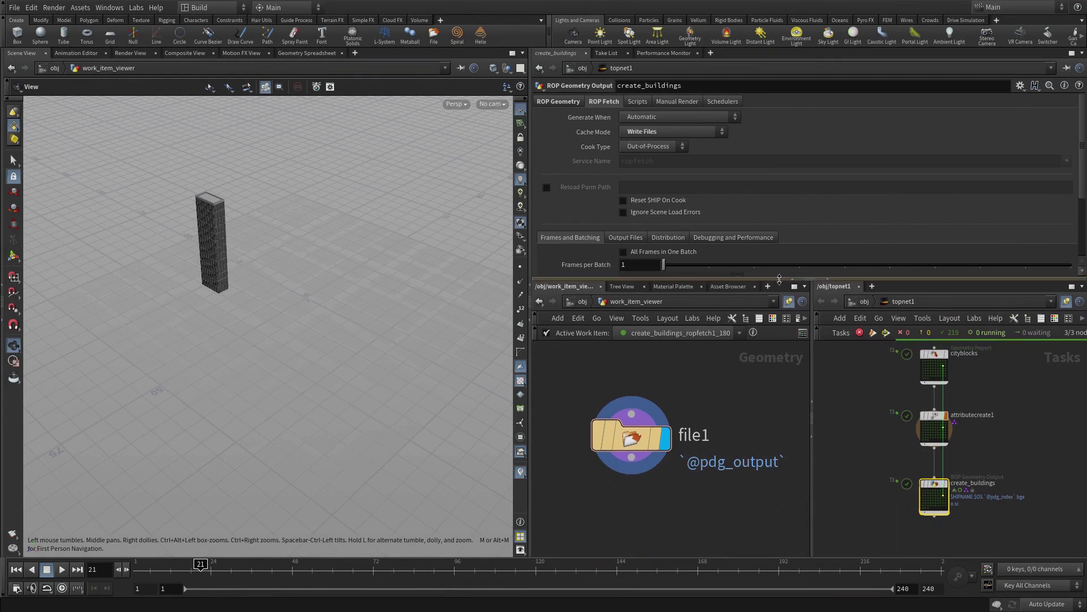
{"action": "left_click", "coordinate": [841, 332]}
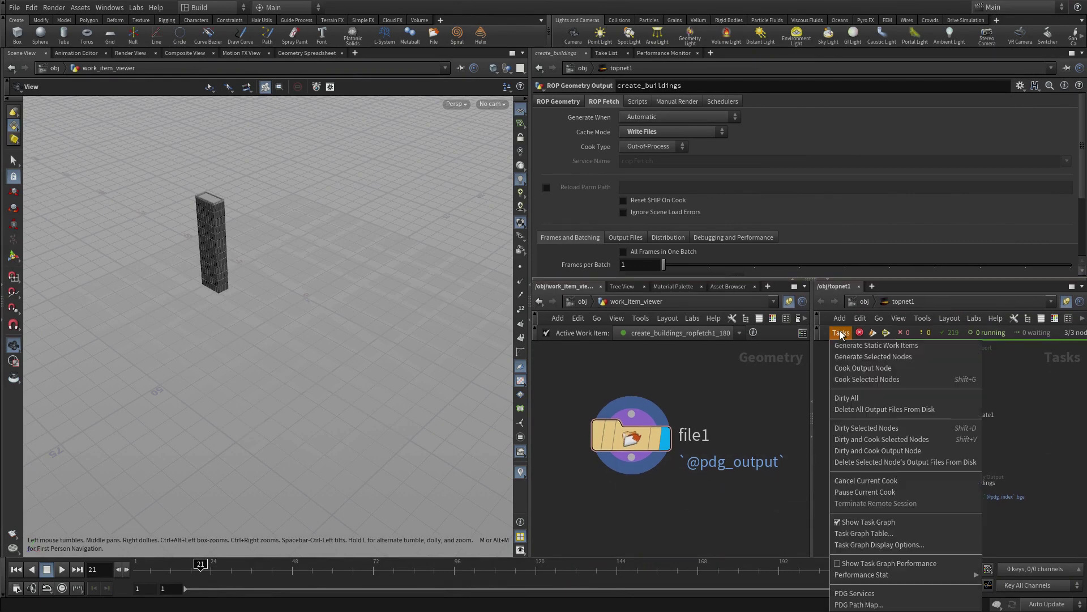
{"action": "left_click", "coordinate": [853, 593]}
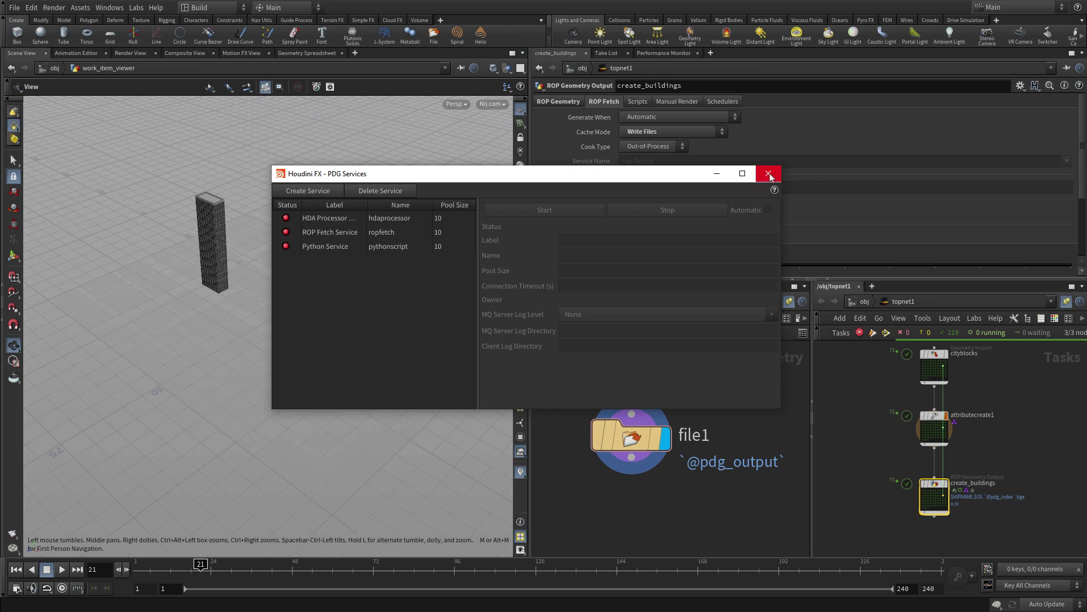
{"action": "left_click", "coordinate": [768, 174]}
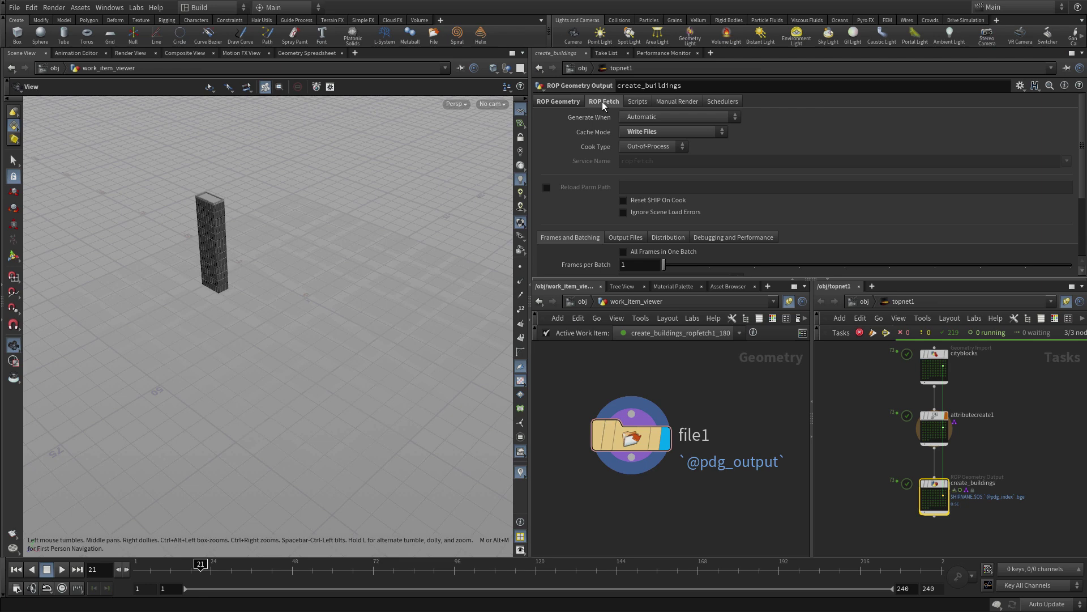
- Set create_buildings Cook Type to Service (ropfetch) and save the scene as city_04.hip
{"action": "left_click", "coordinate": [631, 147]}
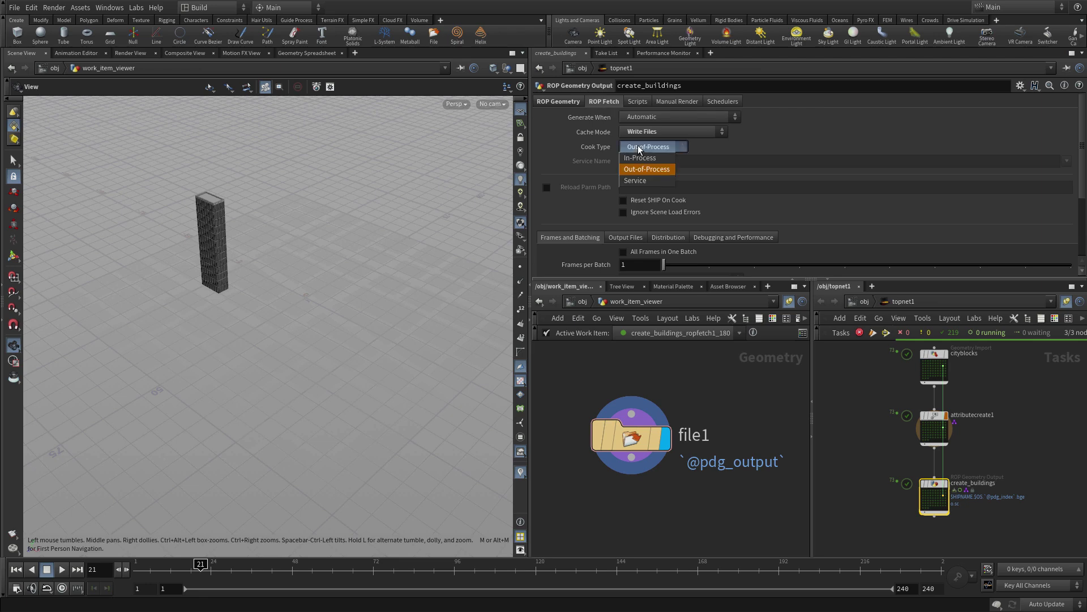
{"action": "left_click", "coordinate": [652, 184]}
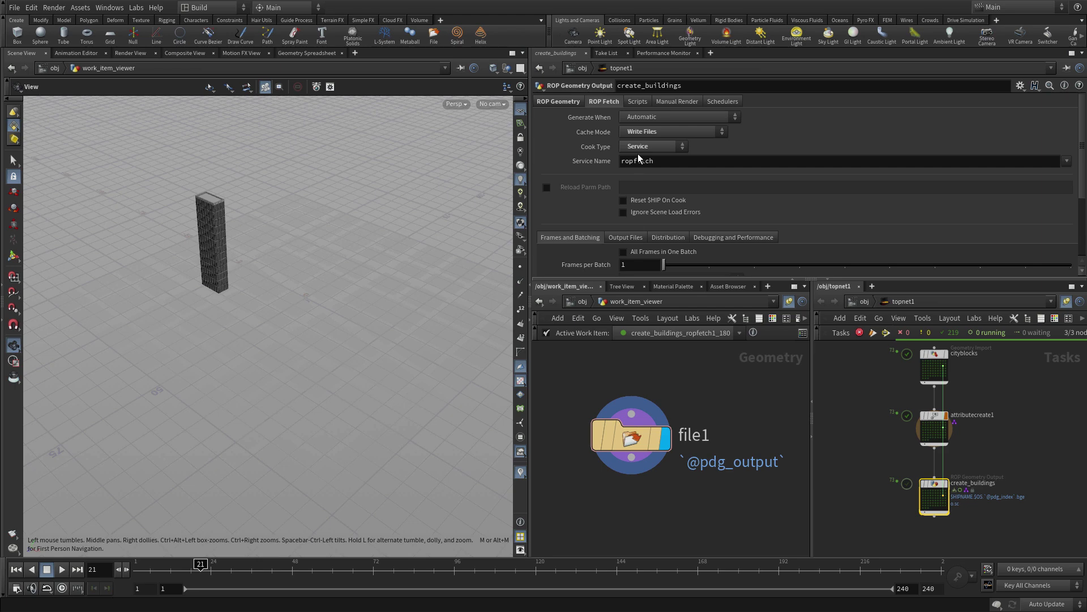
{"action": "left_click", "coordinate": [20, 11]}
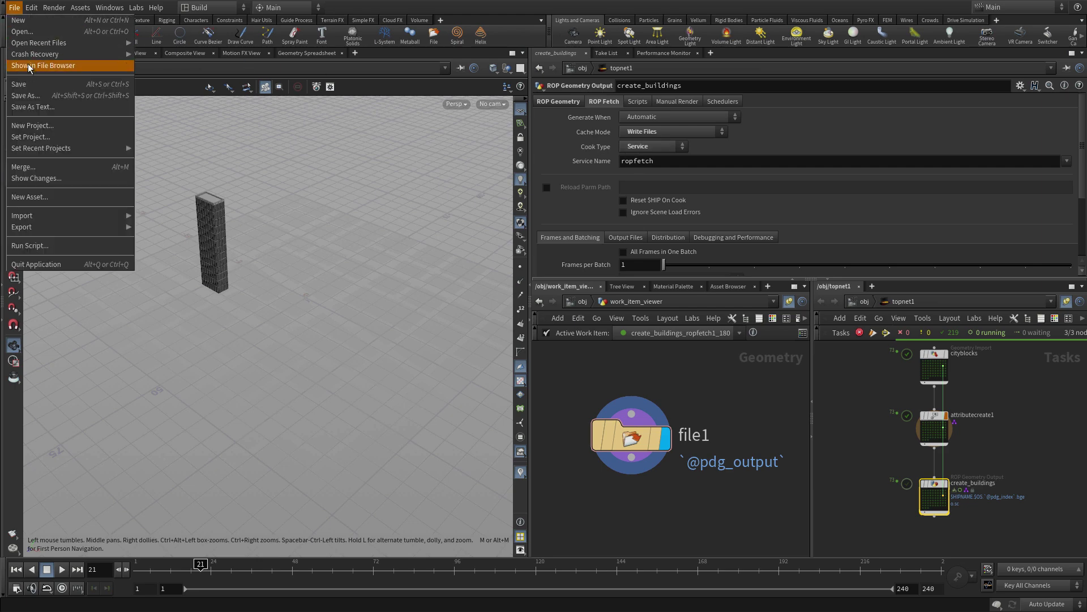
{"action": "left_click", "coordinate": [38, 84]}
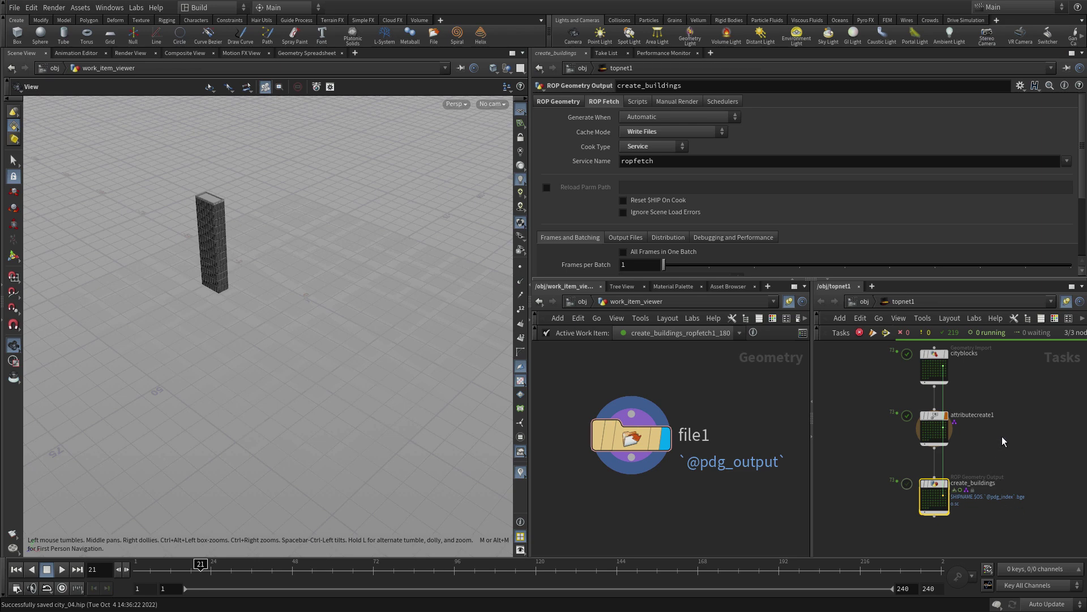
{"action": "middle_click_drag", "start_coordinate": [1002, 436], "coordinate": [1004, 467]}
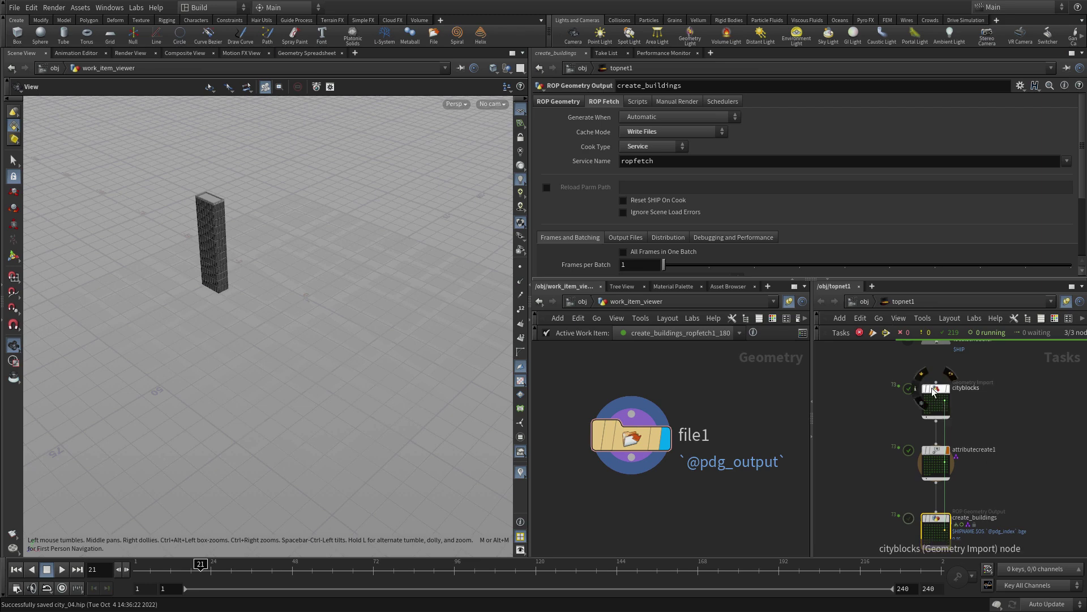
- Dirty the cityblocks node to clear its work items
{"action": "left_click", "coordinate": [933, 387]}
{"action": "right_click", "coordinate": [935, 388]}
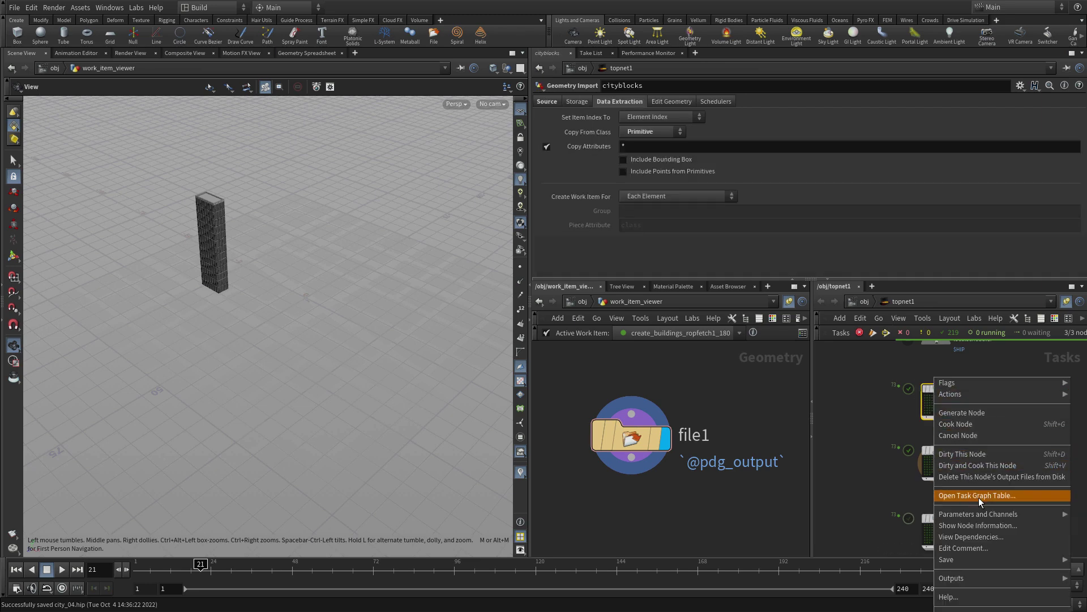
{"action": "left_click", "coordinate": [975, 455]}
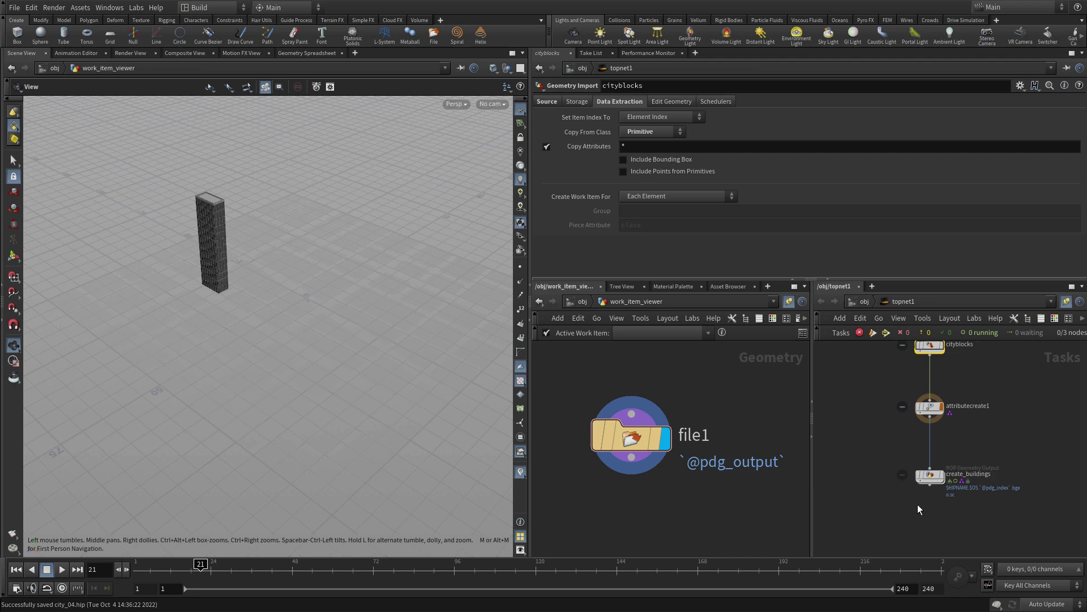
- Cook create_buildings with Save and Continue, then inspect building work items, including a tall tower
{"action": "key", "text": "Down"}
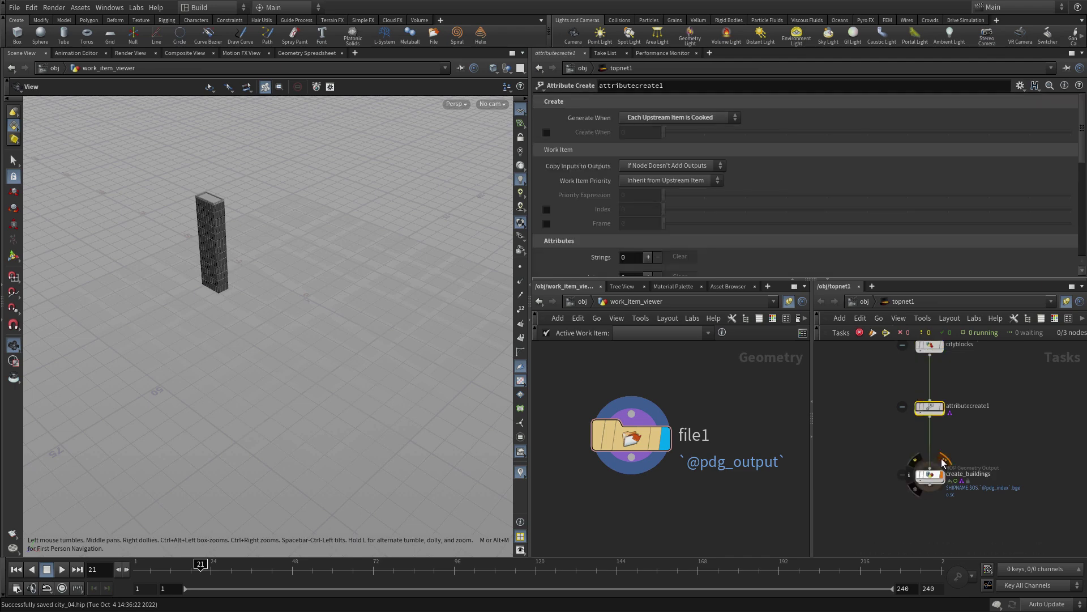
{"action": "left_click", "coordinate": [929, 474]}
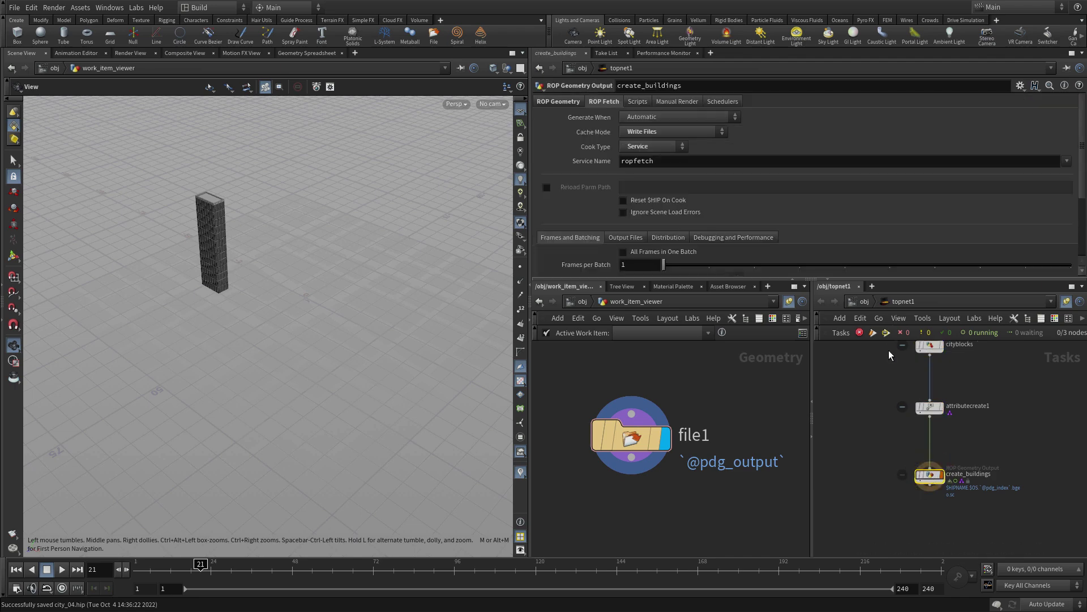
{"action": "left_click", "coordinate": [887, 334]}
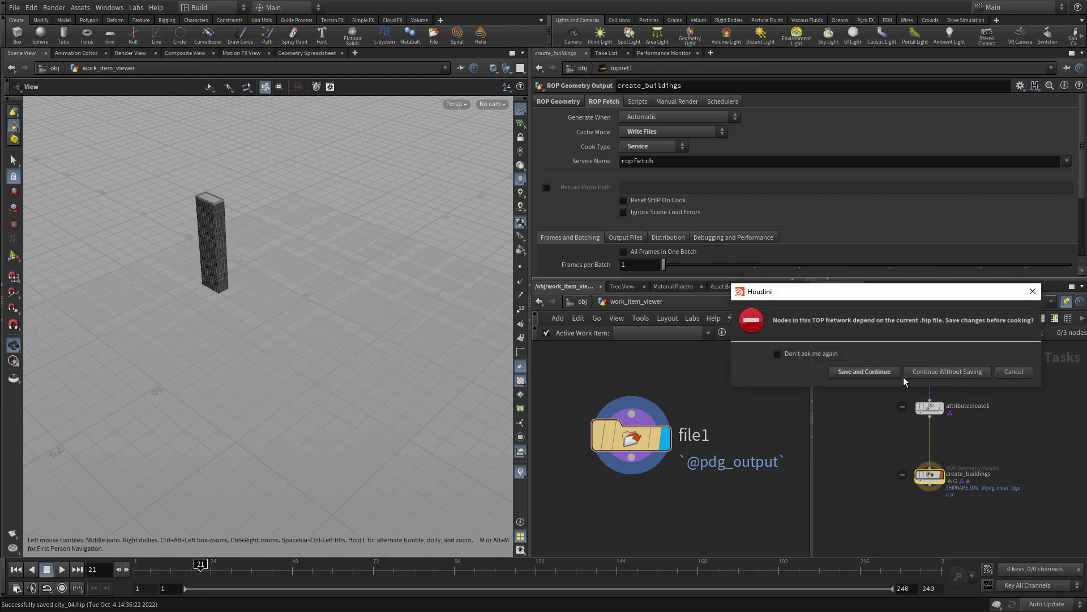
{"action": "left_click", "coordinate": [905, 374]}
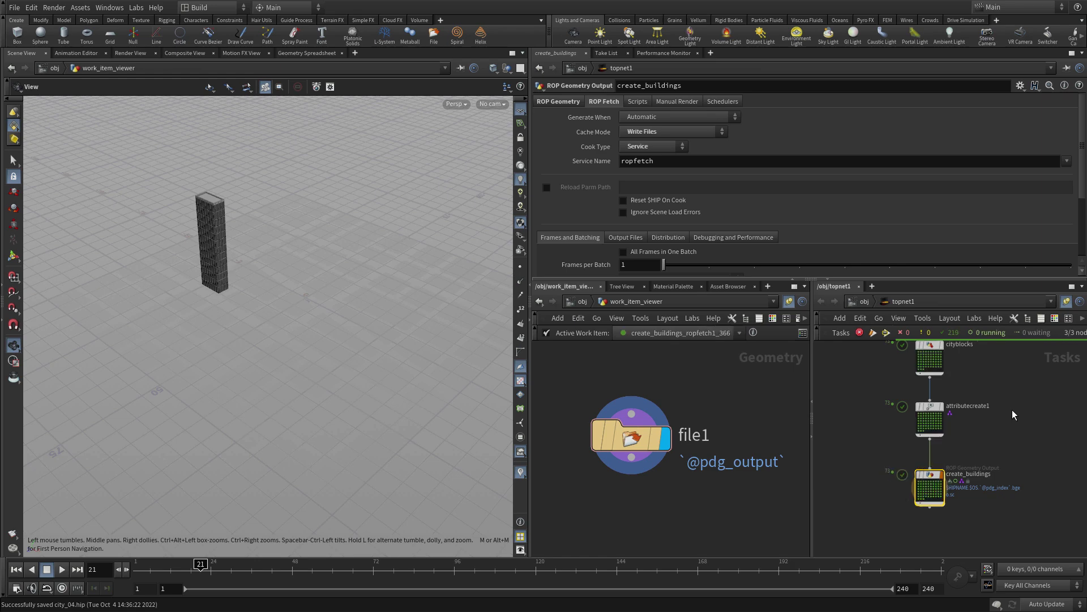
{"action": "left_click", "coordinate": [929, 493]}
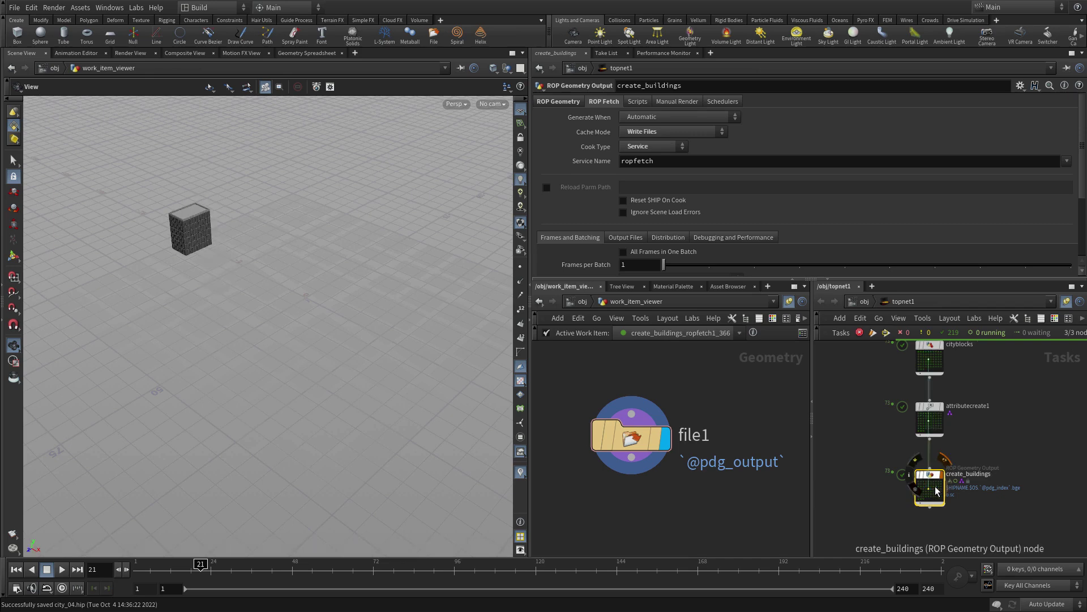
{"action": "left_click", "coordinate": [935, 490]}
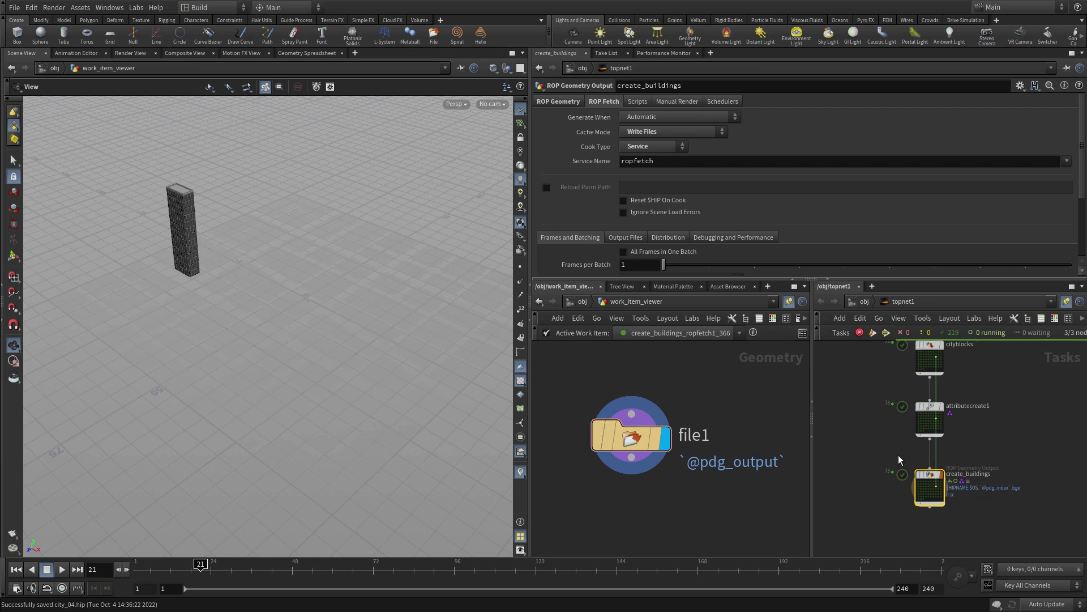
- Place waitforall1 below create_buildings, then choose a Geometry Import node to add beneath it
{"action": "middle_click_drag", "start_coordinate": [864, 471], "coordinate": [853, 391]}
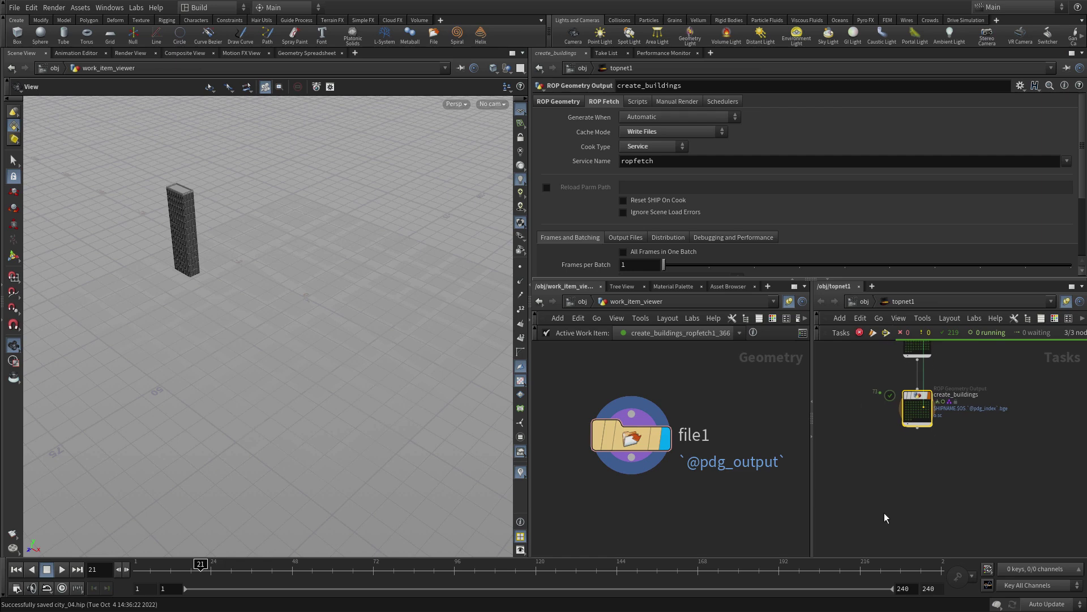
{"action": "scroll", "coordinate": [909, 475], "scroll_direction": "up", "scroll_amount": 2}
{"action": "scroll", "coordinate": [904, 460], "scroll_direction": "up", "scroll_amount": 2}
{"action": "scroll", "coordinate": [918, 485], "scroll_direction": "up", "scroll_amount": 2}
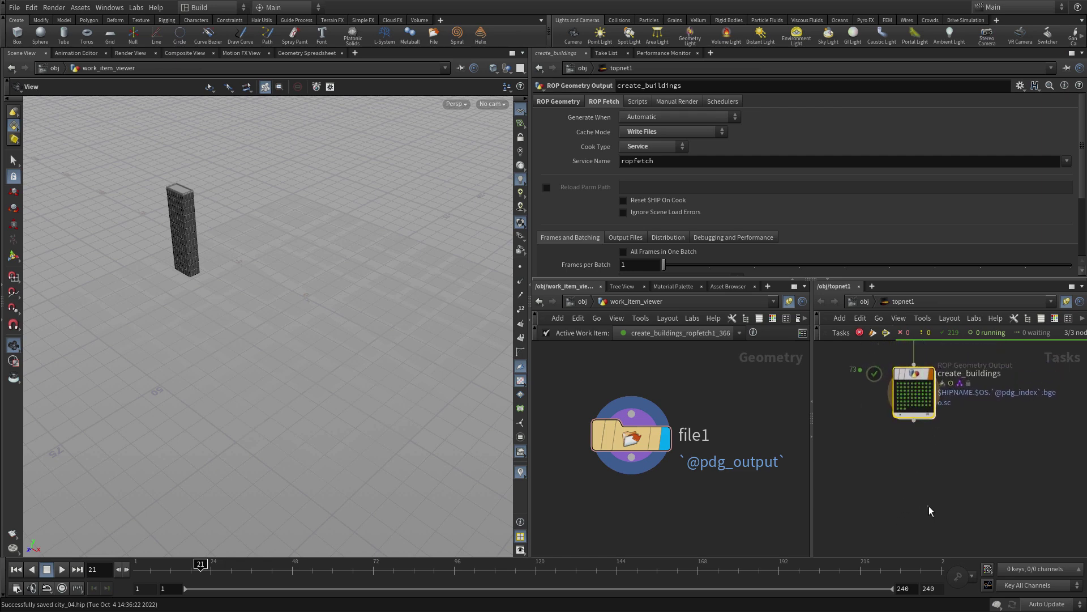
{"action": "key", "text": "Tab"}
{"action": "type", "text": "wait"}
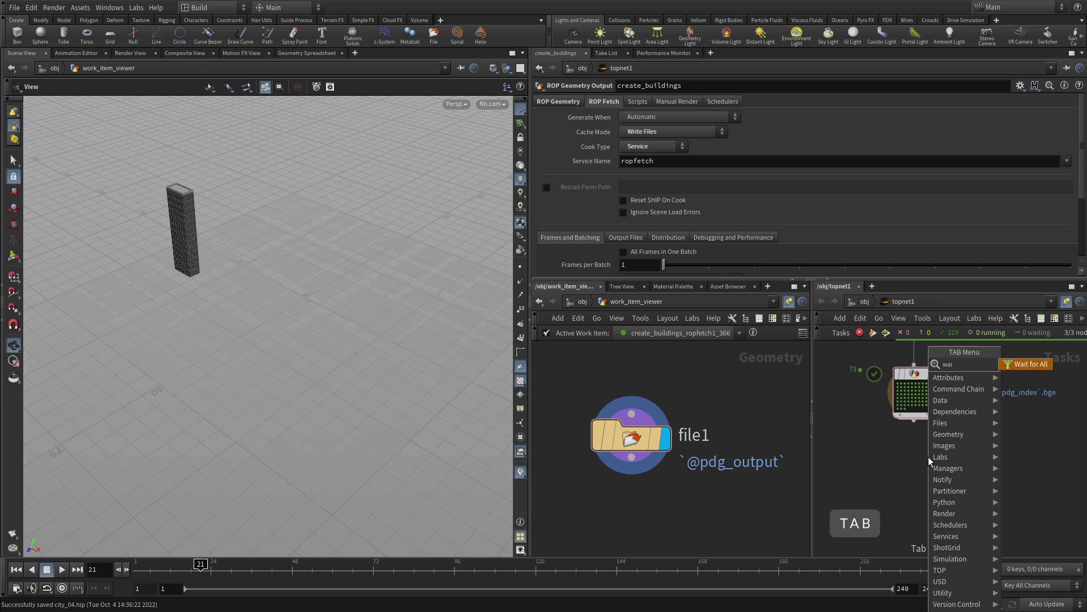
{"action": "key", "text": "Return"}
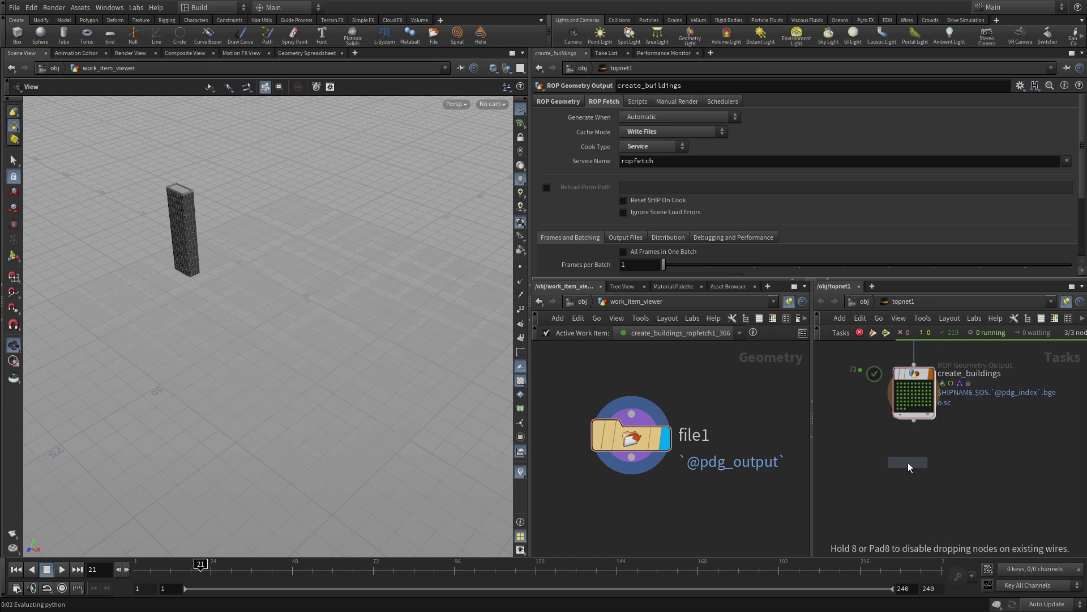
{"action": "left_click", "coordinate": [909, 463]}
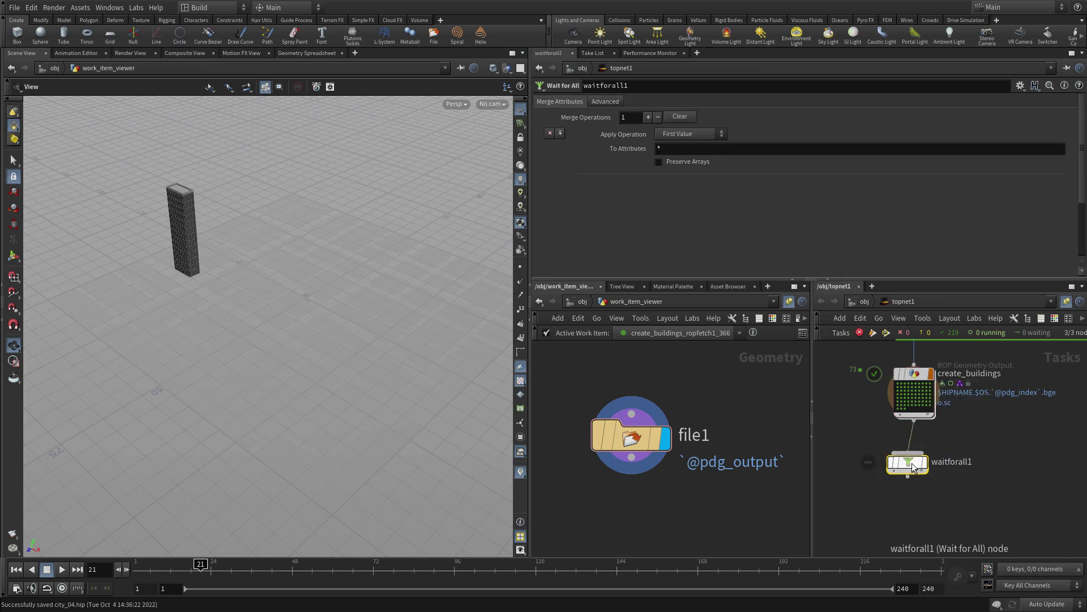
{"action": "left_click_drag", "start_coordinate": [916, 465], "coordinate": [927, 453]}
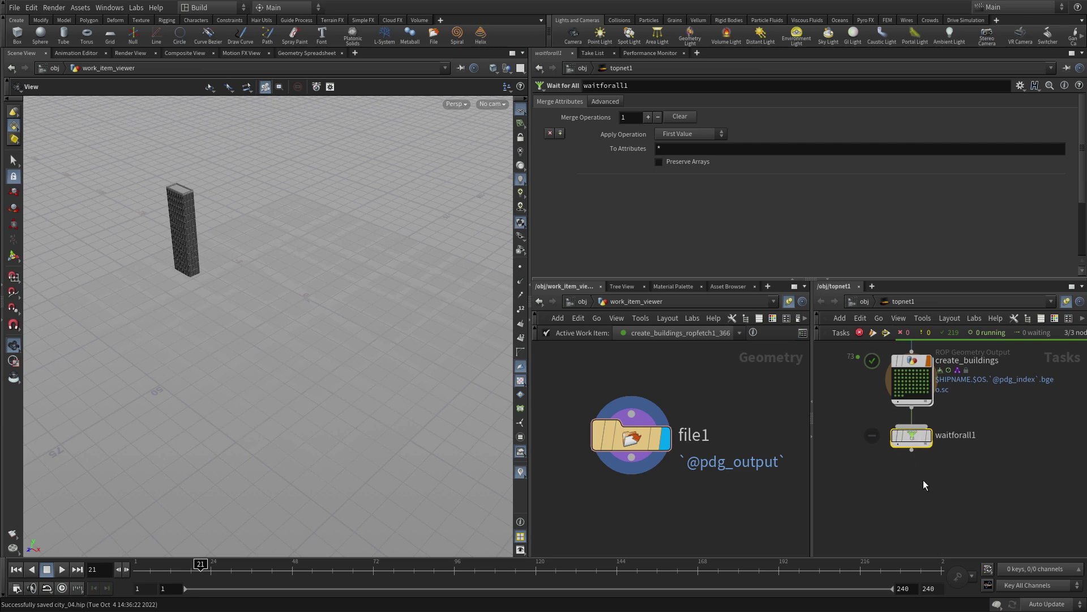
{"action": "key", "text": "Tab"}
{"action": "type", "text": "geo"}
{"action": "key", "text": "Return"}
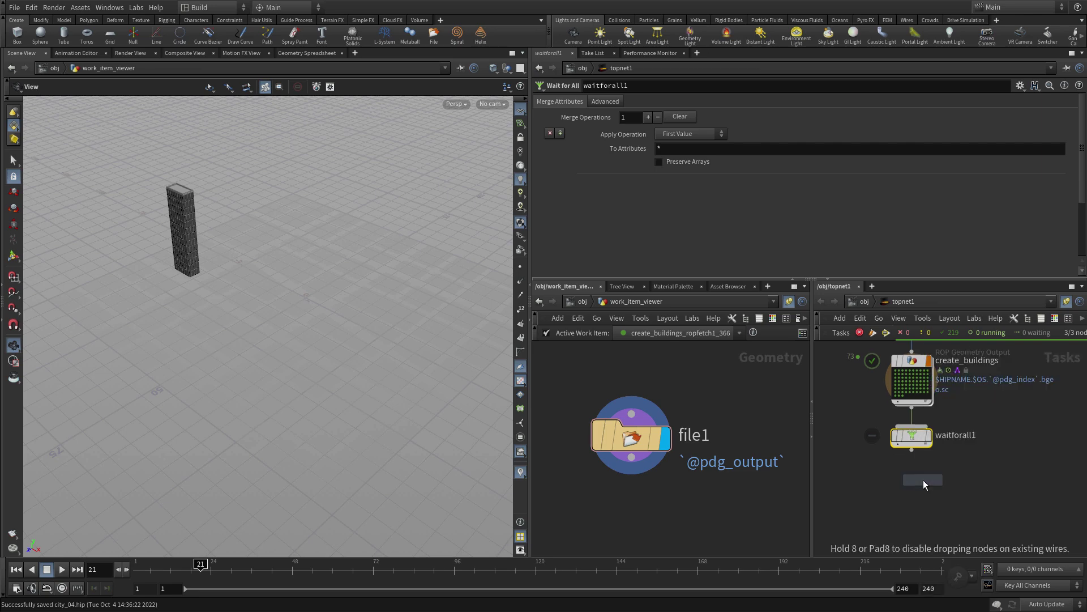
- Place the Geometry Import node below waitforall1, save, and rename it building_merge
{"action": "left_click", "coordinate": [908, 495]}
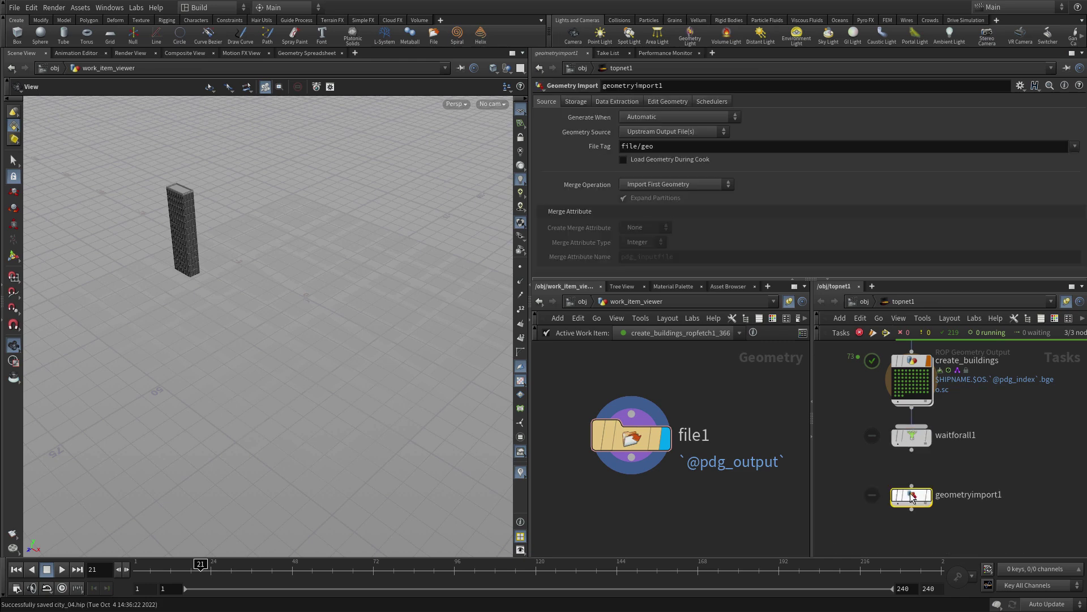
{"action": "key", "text": "ctrl+s"}
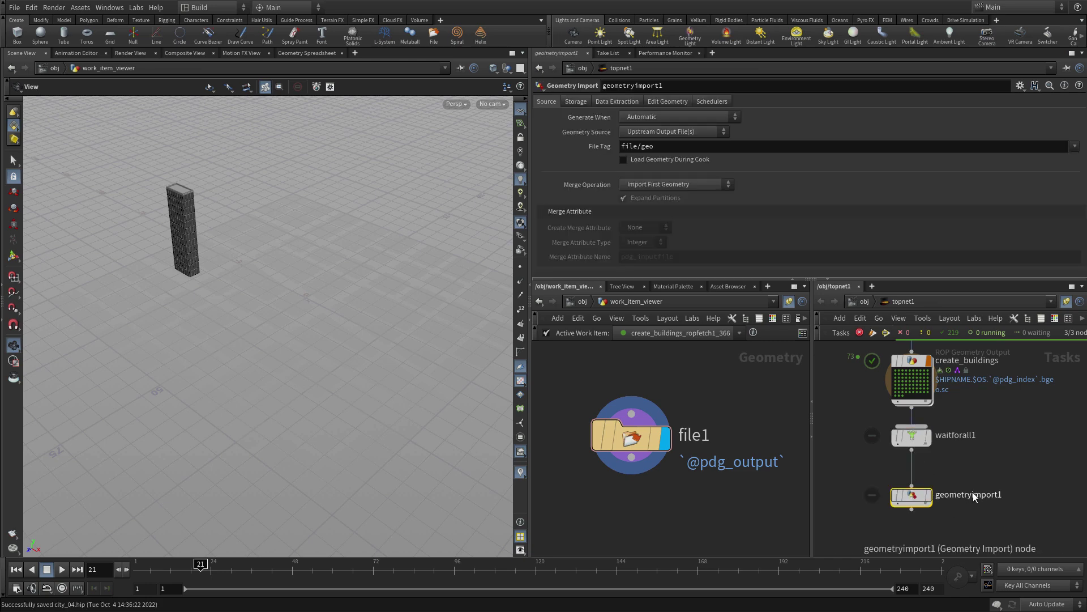
{"action": "double_click", "coordinate": [972, 494]}
{"action": "type", "text": "building_merge"}
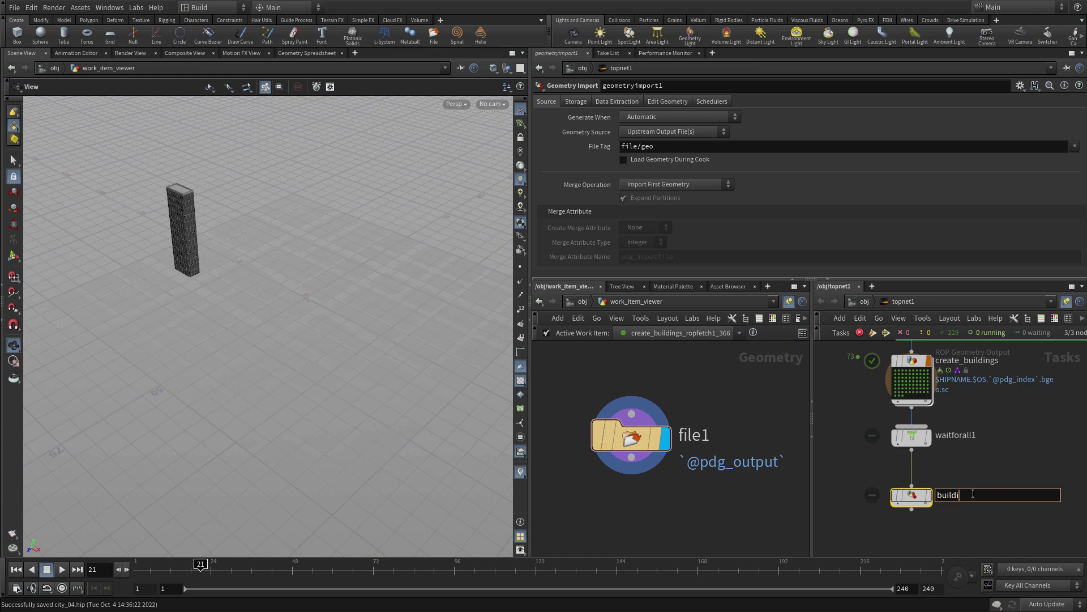
{"action": "key", "text": "Return"}
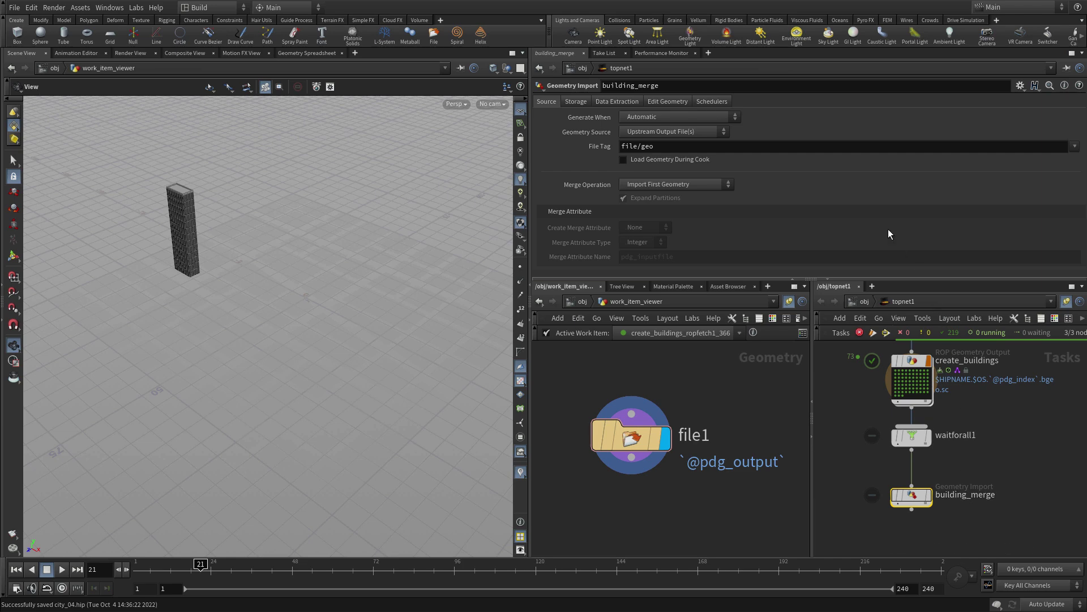
- Set Generate When to Each Upstream Item is Cooked and Merge Operation to Import and Merge All Geometry
{"action": "left_click", "coordinate": [664, 116]}
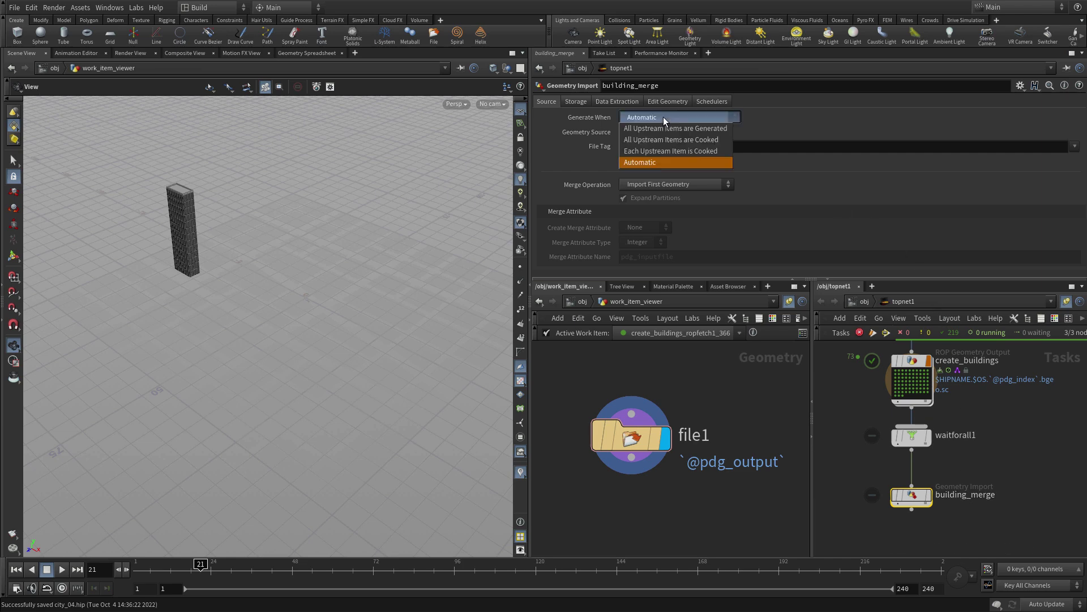
{"action": "left_click", "coordinate": [657, 150]}
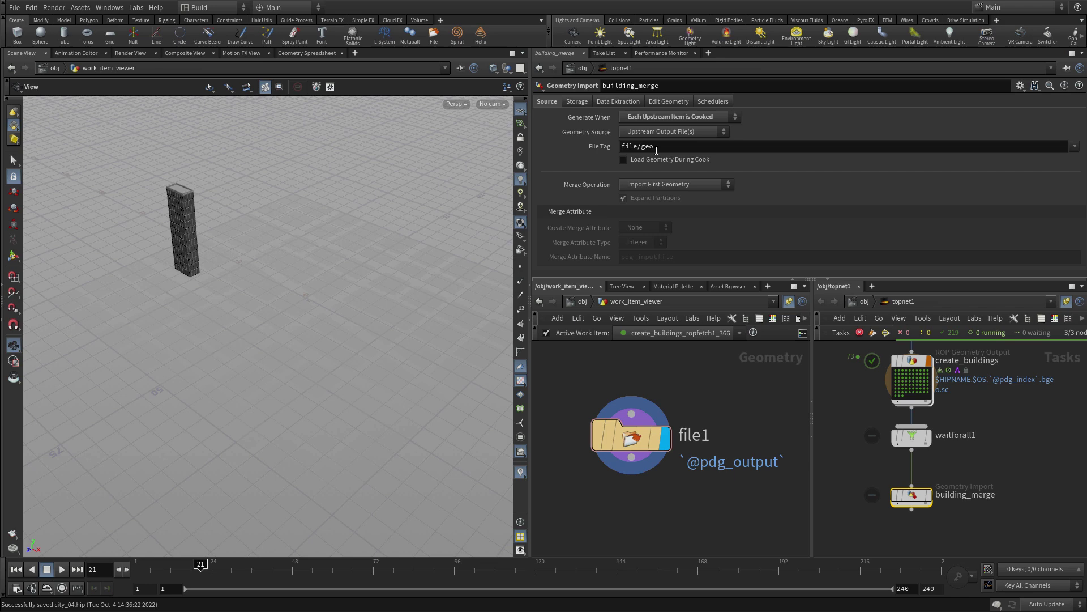
{"action": "left_click", "coordinate": [656, 181]}
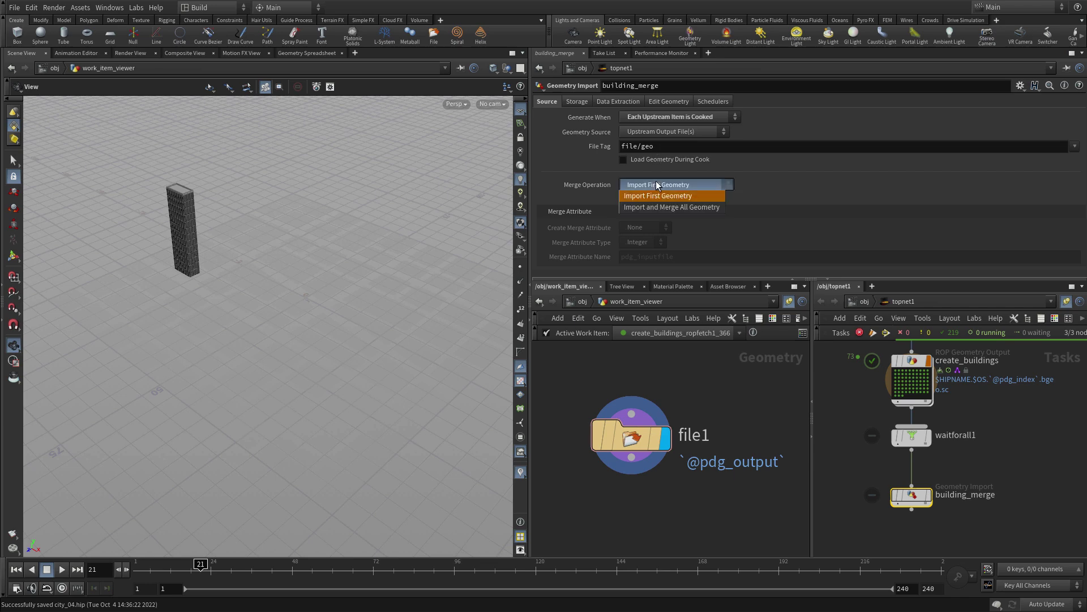
{"action": "left_click", "coordinate": [656, 205]}
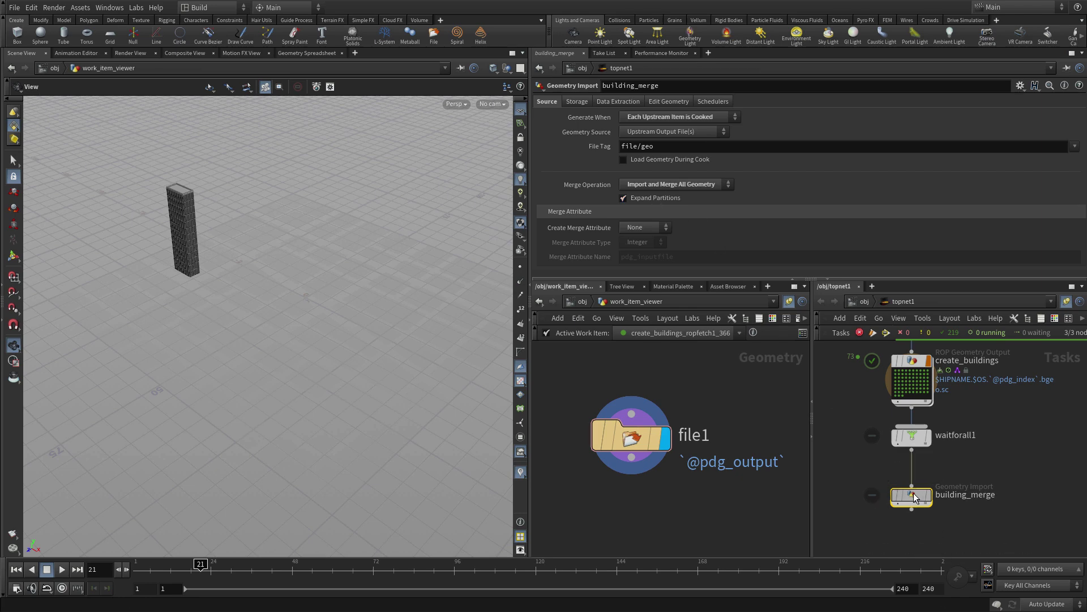
- Cook the network with Save and Continue and display building_merge's merged city in the viewer
{"action": "left_click", "coordinate": [884, 333]}
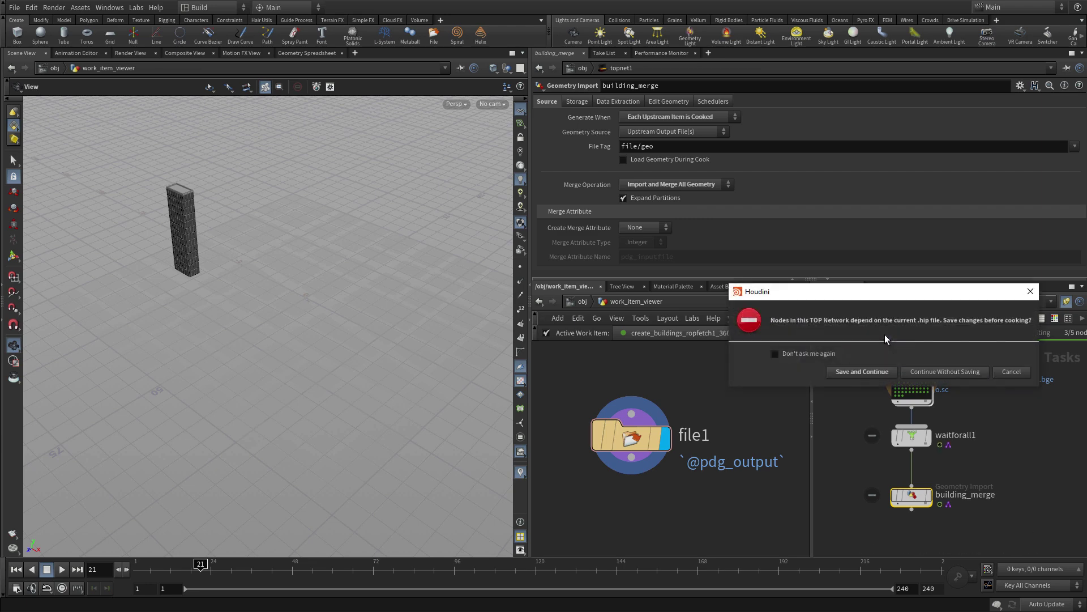
{"action": "left_click", "coordinate": [881, 374]}
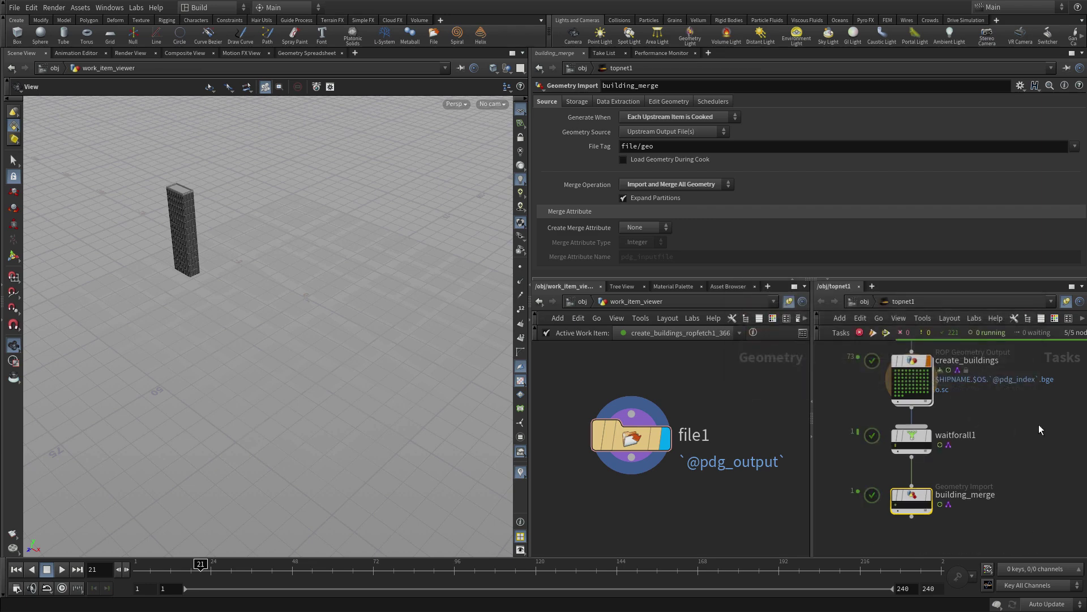
{"action": "left_click", "coordinate": [898, 510]}
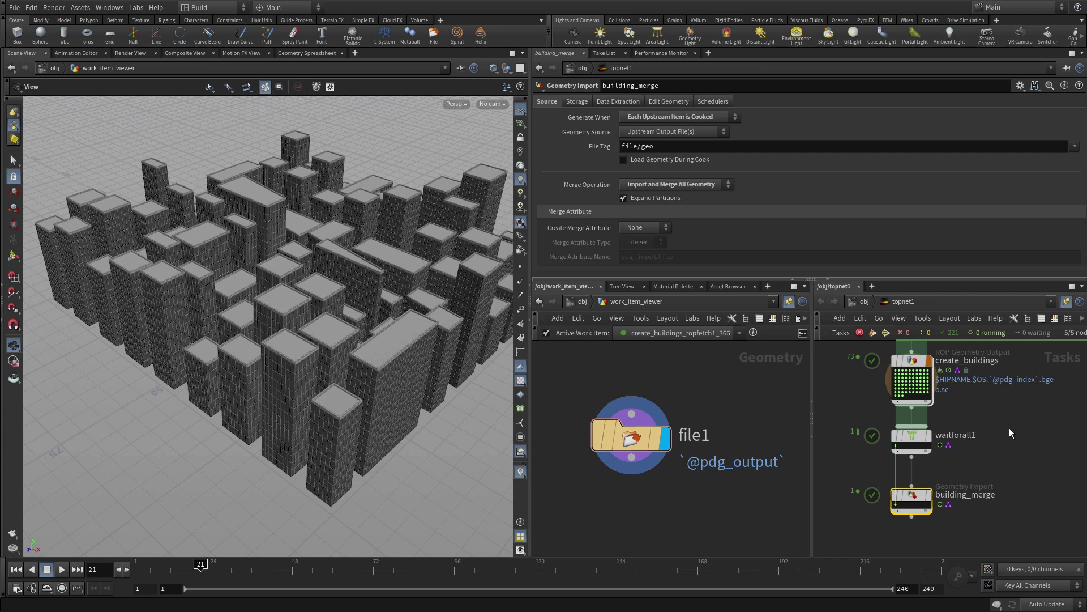
{"action": "middle_click_drag", "start_coordinate": [1003, 379], "coordinate": [1004, 515]}
{"action": "left_click", "coordinate": [919, 401]}
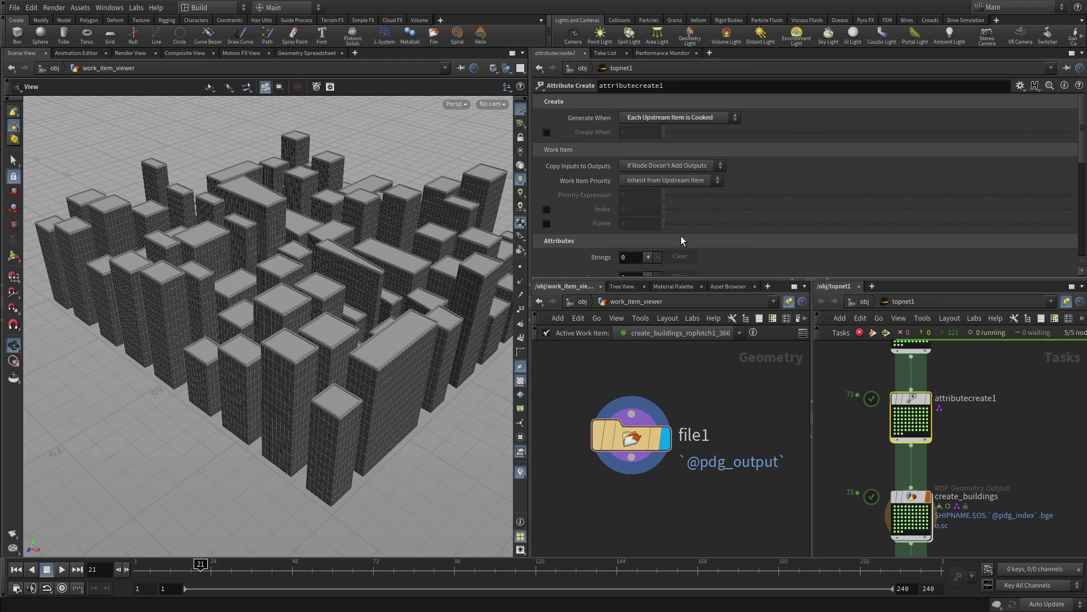
{"action": "scroll", "coordinate": [681, 235], "scroll_direction": "down", "scroll_amount": 2}
{"action": "scroll", "coordinate": [681, 235], "scroll_direction": "down", "scroll_amount": 2}
{"action": "scroll", "coordinate": [680, 235], "scroll_direction": "down", "scroll_amount": 2}
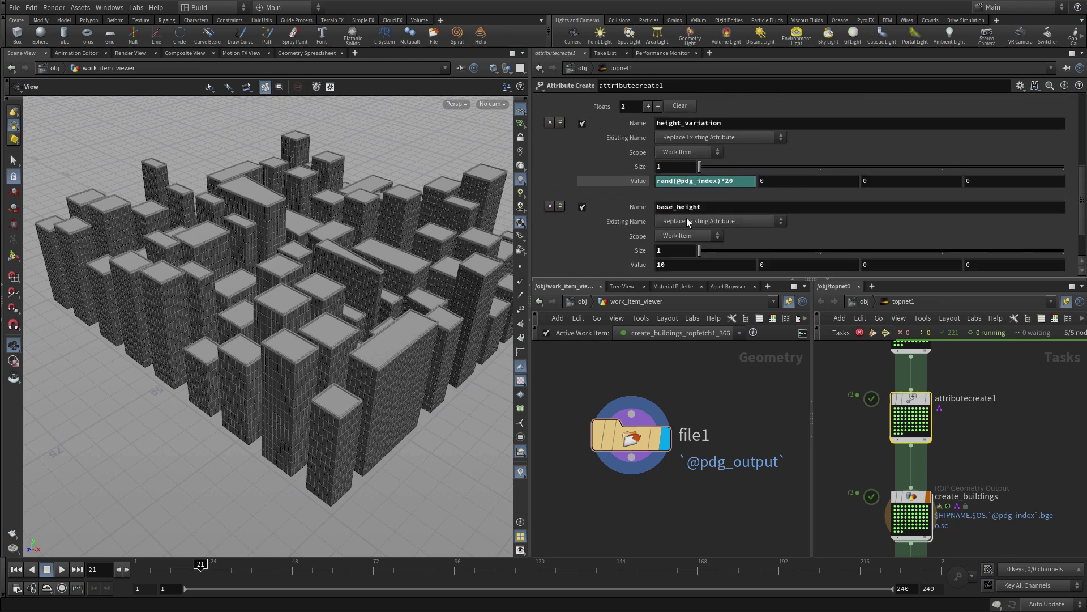
{"action": "left_click", "coordinate": [732, 181]}
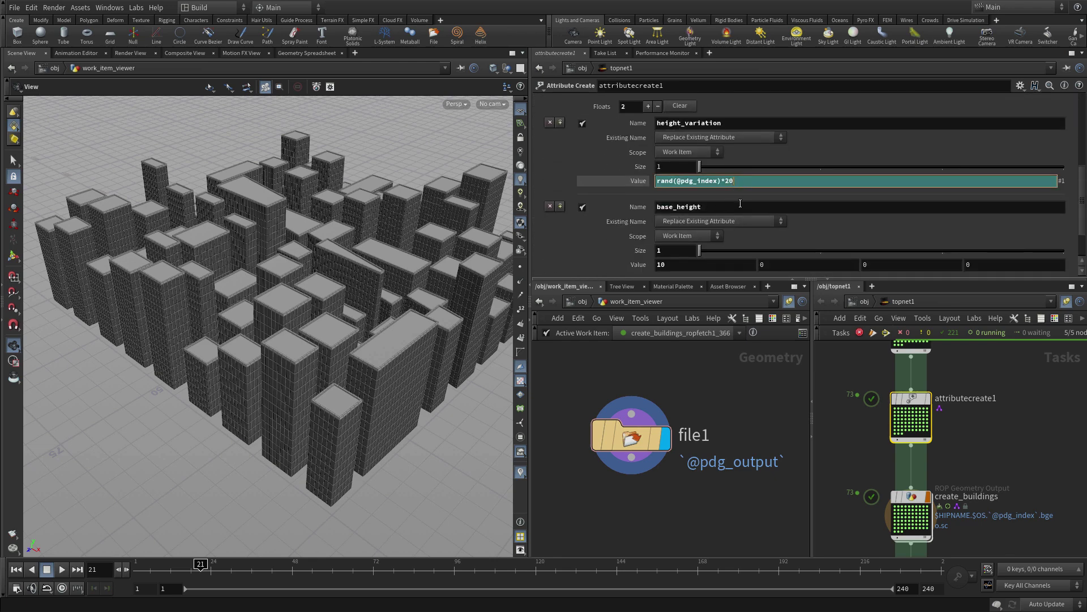
{"action": "key", "text": "BackSpace"}
{"action": "key", "text": "BackSpace"}
{"action": "type", "text": "15"}
{"action": "key", "text": "Return"}
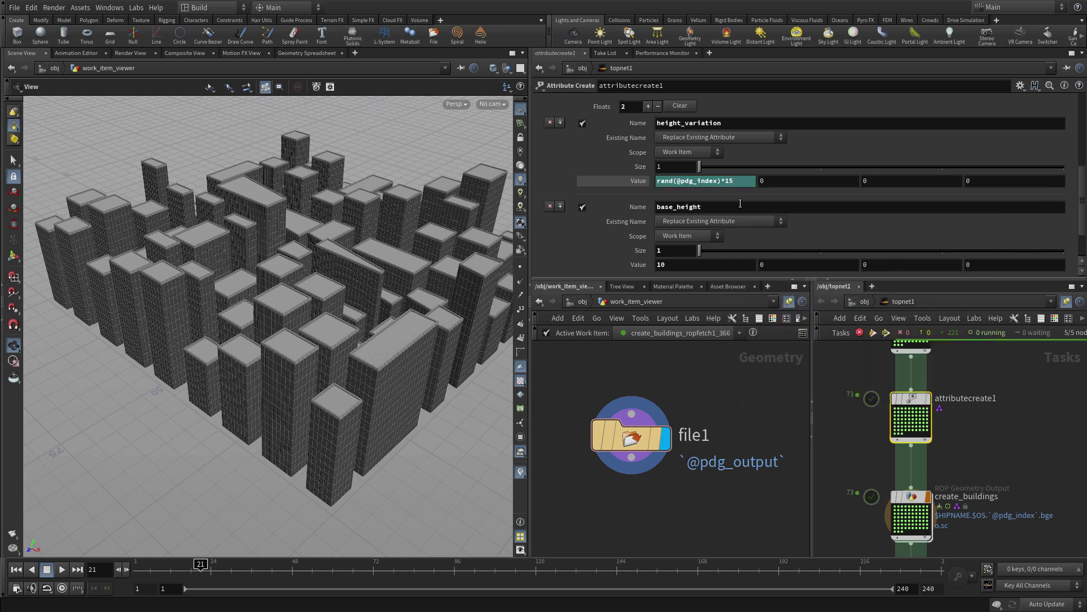
{"action": "mouse_move", "coordinate": [966, 552]}
{"action": "middle_mouse_down"}
{"action": "mouse_move", "coordinate": [954, 427]}
{"action": "mouse_move", "coordinate": [998, 608]}
{"action": "mouse_move", "coordinate": [996, 586]}
{"action": "middle_mouse_up"}
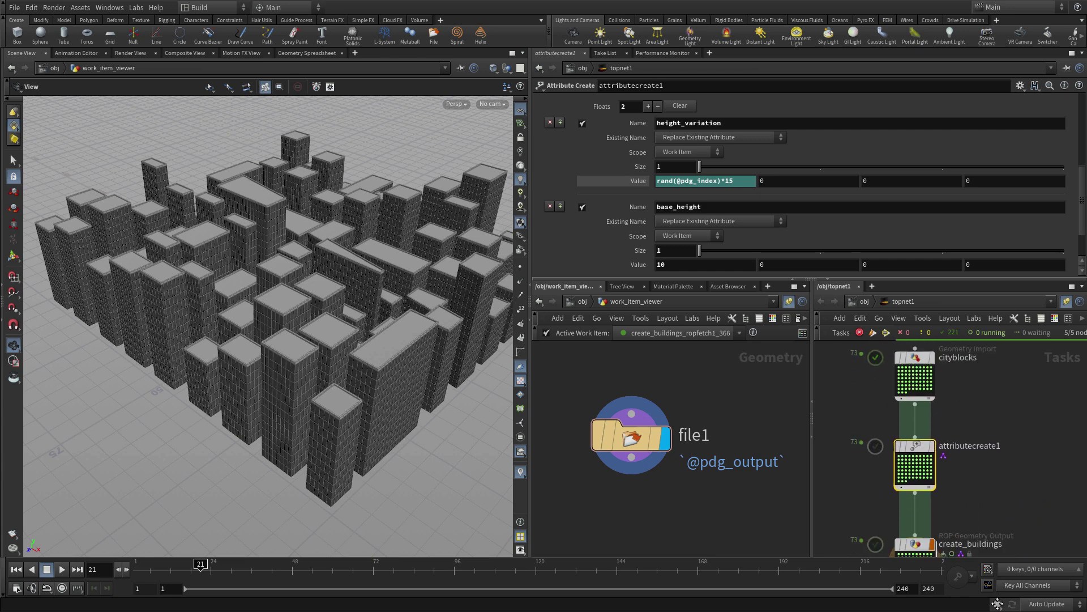
- Dirty attributecreate1 to clear its cooked results
{"action": "right_click", "coordinate": [919, 447]}
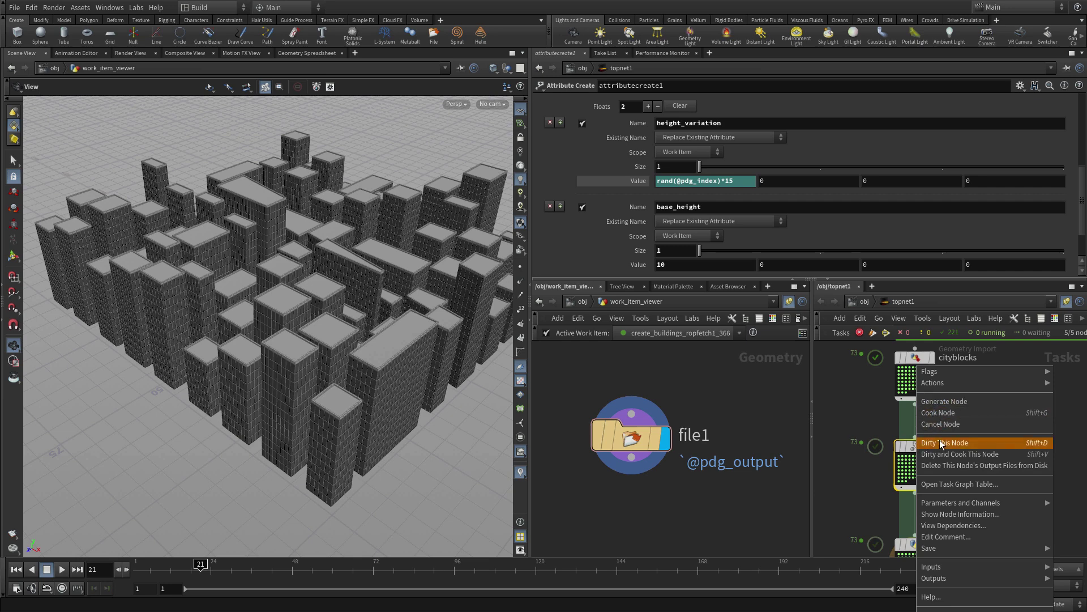
{"action": "left_click", "coordinate": [941, 443]}
{"action": "middle_click_drag", "start_coordinate": [910, 364], "coordinate": [970, 342]}
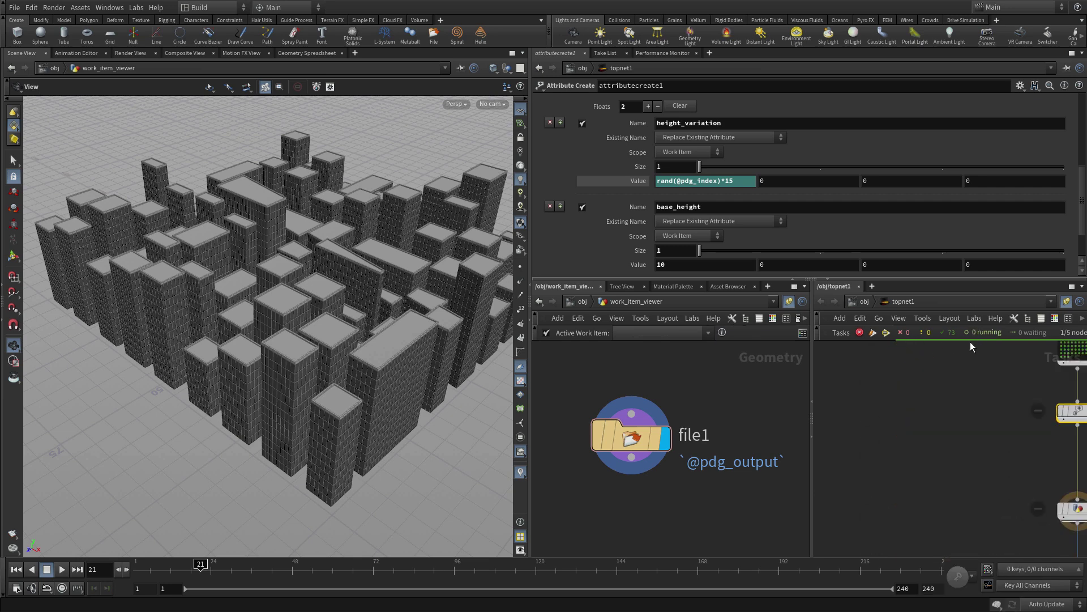
{"action": "mouse_move", "coordinate": [912, 527]}
{"action": "middle_mouse_down"}
{"action": "mouse_move", "coordinate": [837, 425]}
{"action": "mouse_move", "coordinate": [784, 389]}
{"action": "middle_mouse_up"}
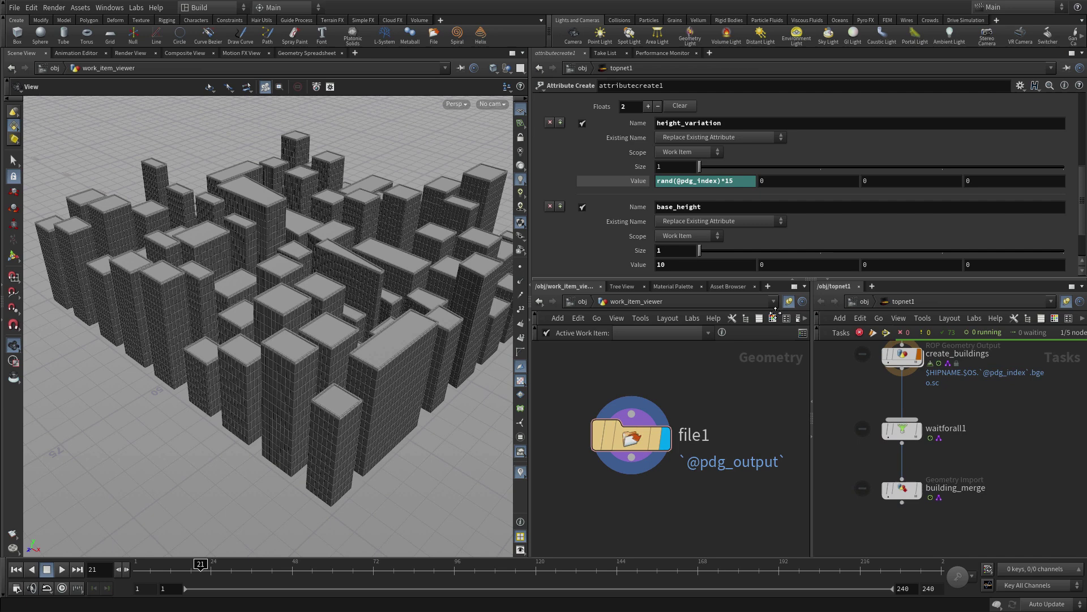
- Recook from building_merge, view the shorter merged city, and return to /obj
{"action": "left_click", "coordinate": [900, 495]}
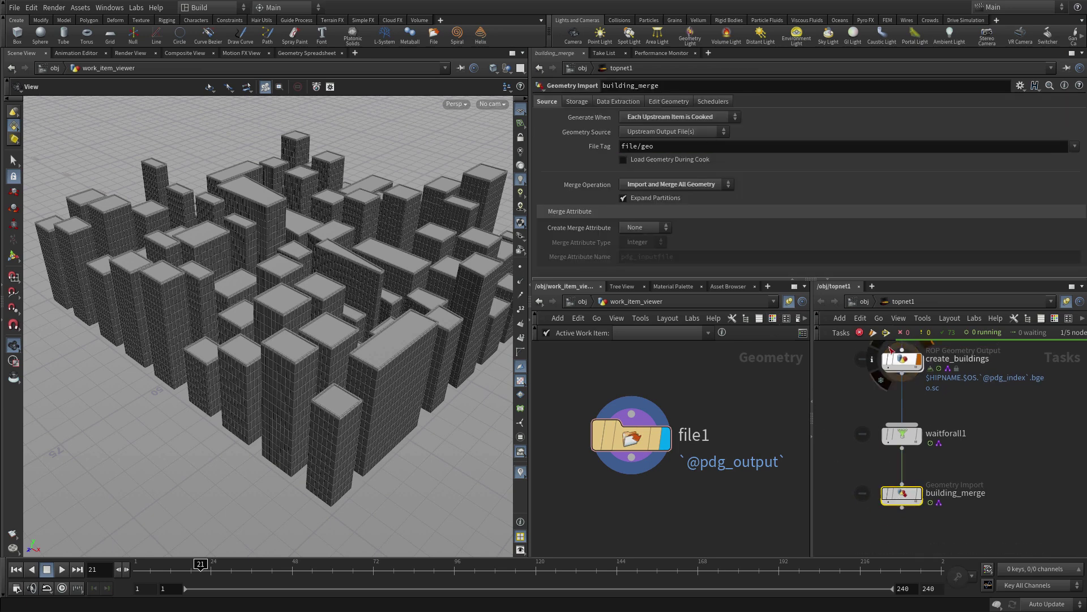
{"action": "left_click", "coordinate": [888, 341]}
{"action": "left_click", "coordinate": [863, 376]}
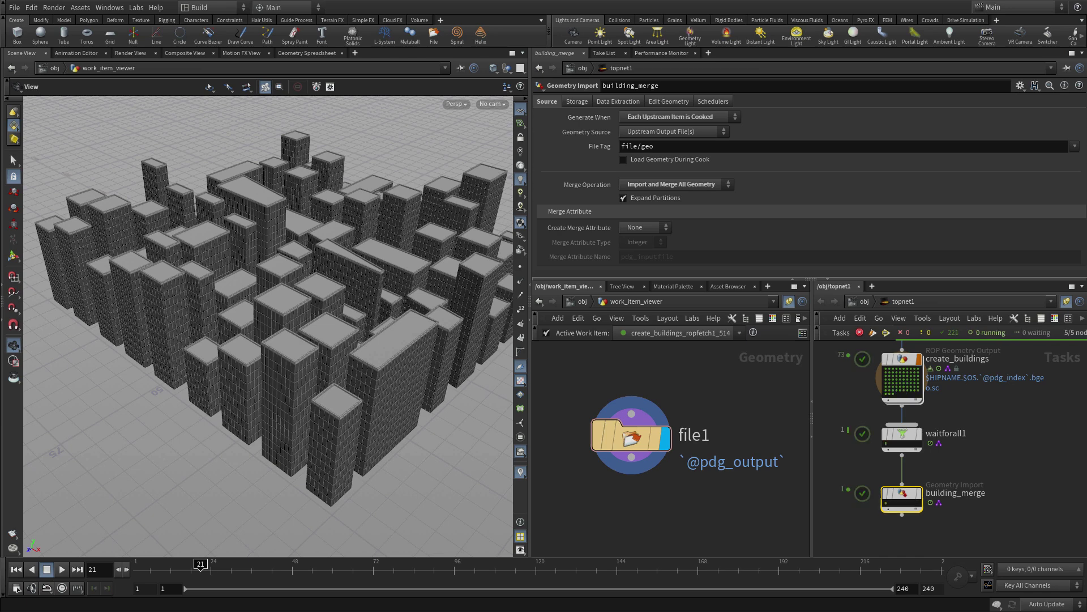
{"action": "left_click", "coordinate": [886, 508]}
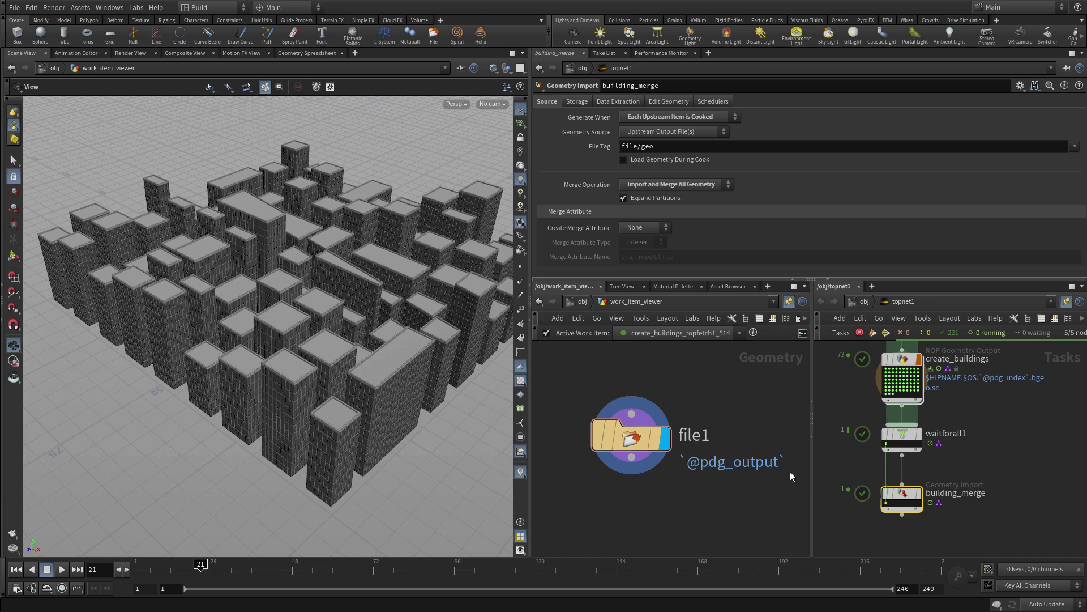
{"action": "left_click", "coordinate": [581, 302]}
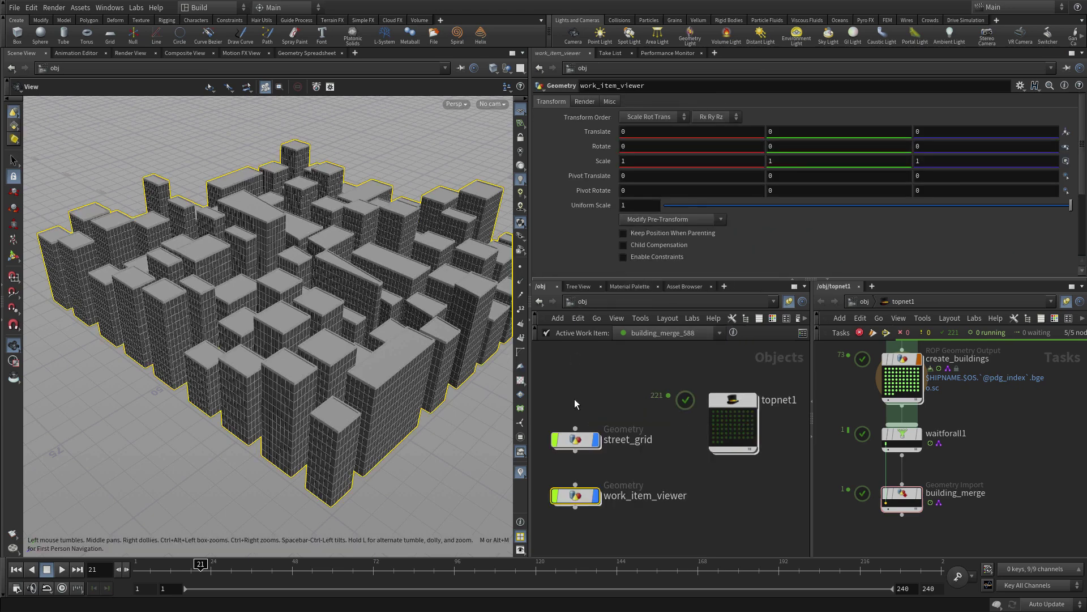
- Enter the street_grid network and hide other objects in the viewport
{"action": "double_click", "coordinate": [579, 443]}
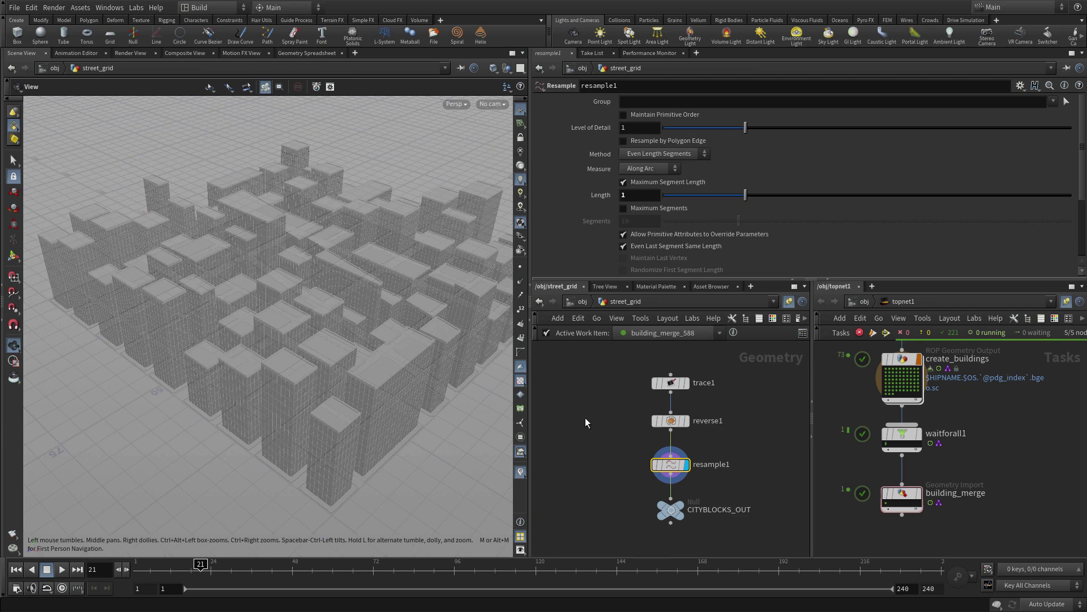
{"action": "left_click", "coordinate": [507, 72]}
{"action": "left_click", "coordinate": [508, 103]}
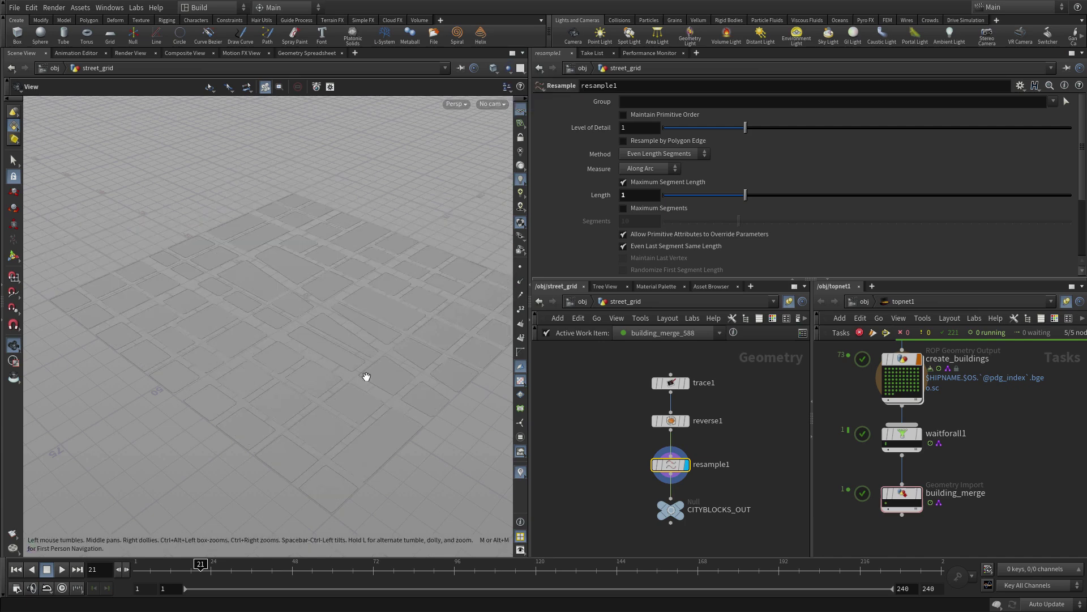
- Make room between resample1 and CITYBLOCKS_OUT for a new node
{"action": "middle_click_drag", "start_coordinate": [616, 468], "coordinate": [577, 412]}
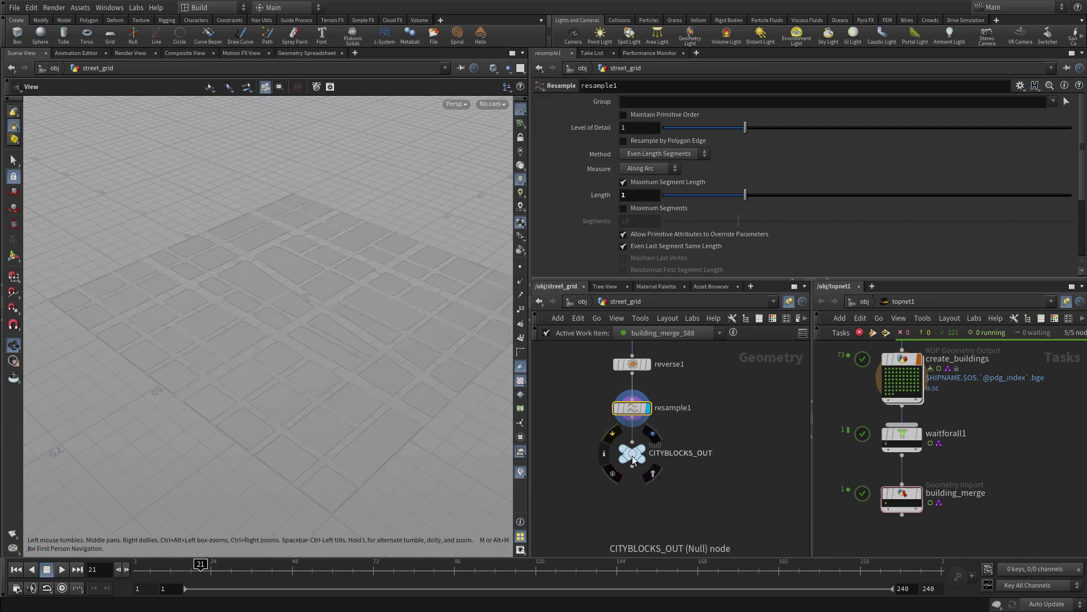
{"action": "left_click_drag", "start_coordinate": [632, 456], "coordinate": [639, 504]}
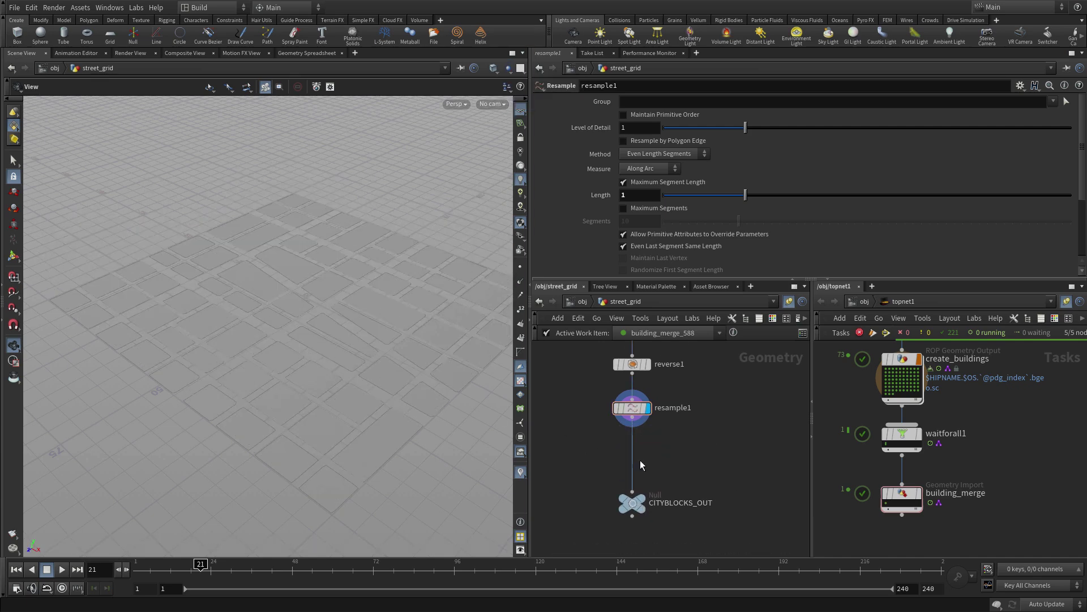
{"action": "key", "text": "Tab"}
{"action": "type", "text": "colo"}
- Insert color1 between resample1 and CITYBLOCKS_OUT and display CITYBLOCKS_OUT
{"action": "key", "text": "Return"}
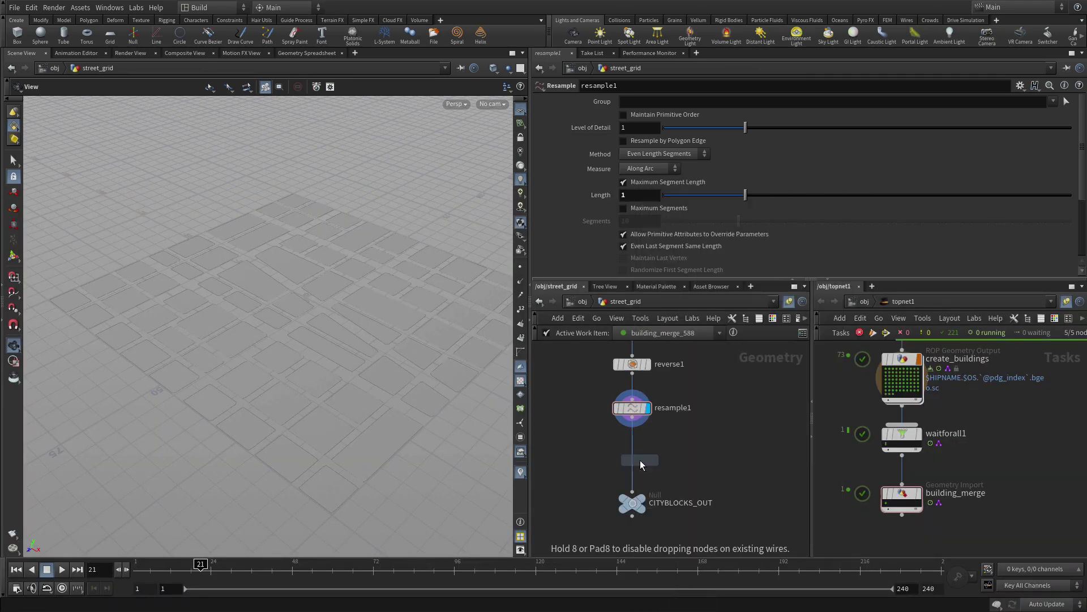
{"action": "left_click", "coordinate": [636, 456]}
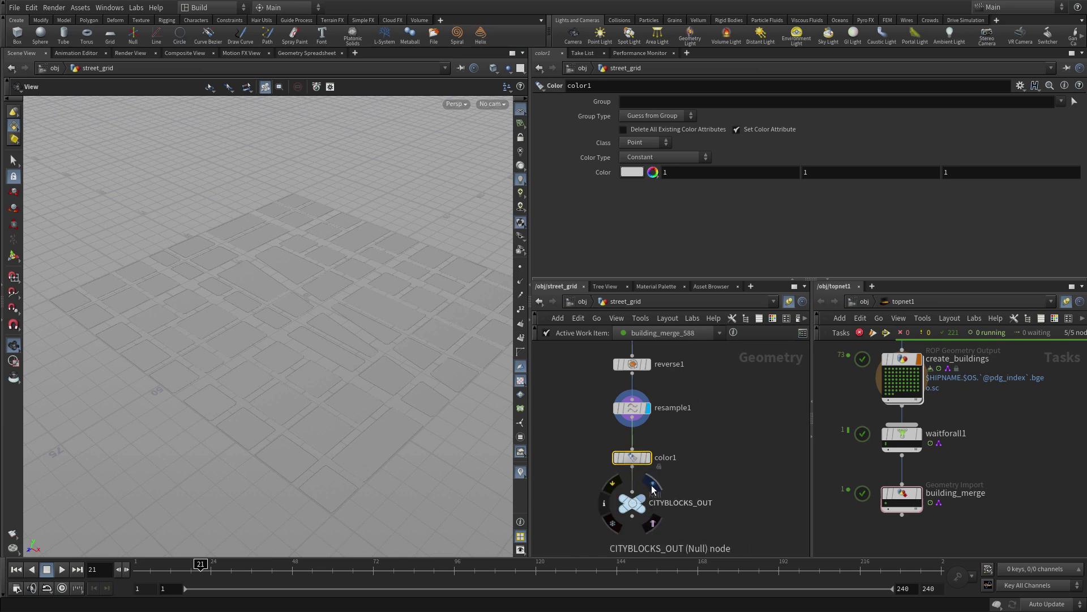
{"action": "left_click", "coordinate": [647, 503]}
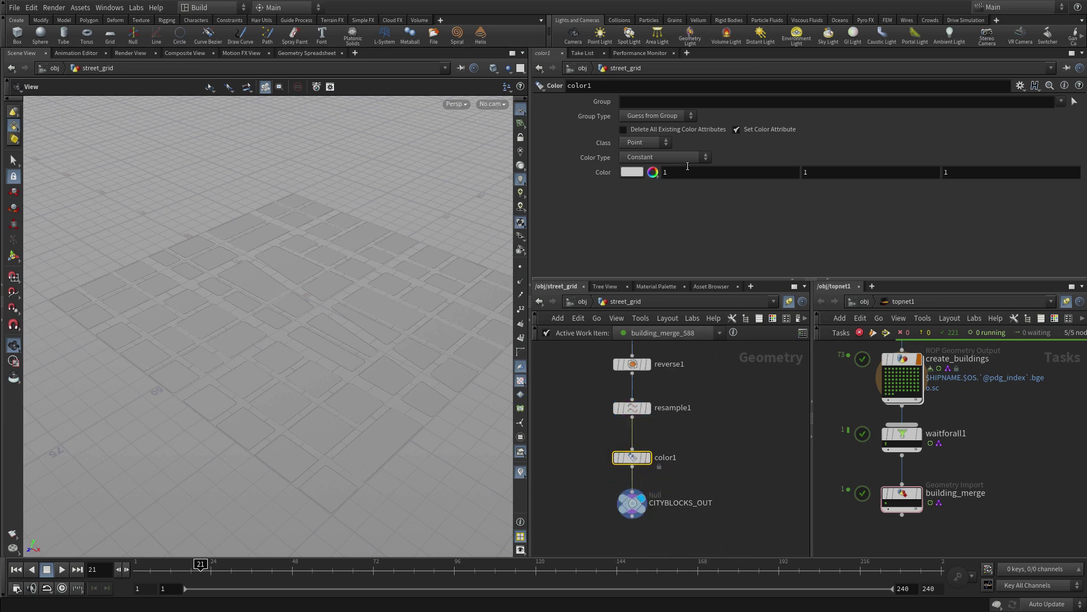
- Set color1's colour to black (0,0,0) with Class set to Primitive
{"action": "left_click", "coordinate": [633, 173]}
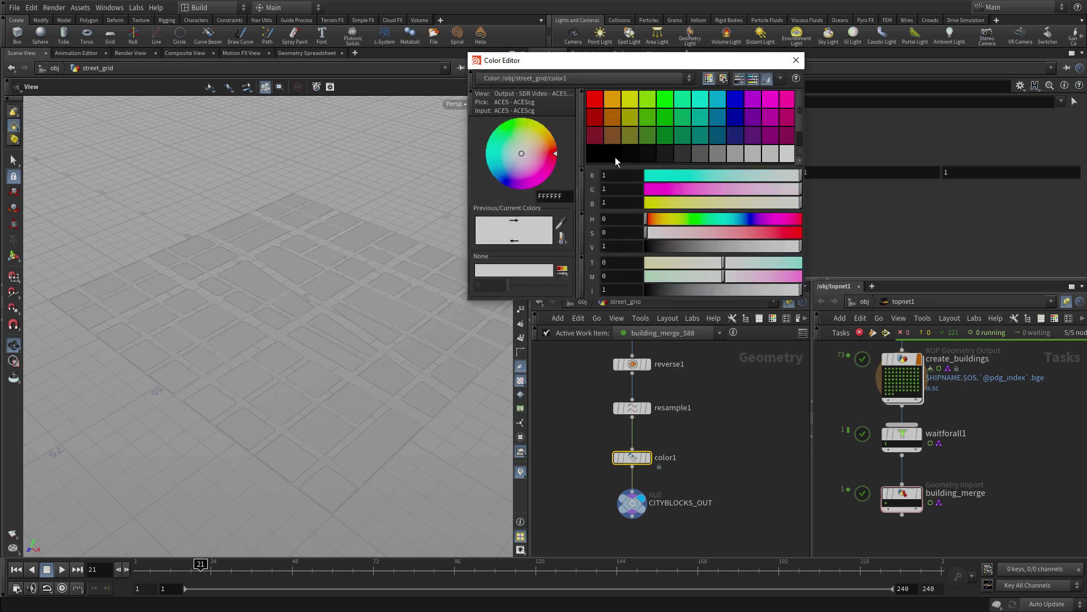
{"action": "left_click", "coordinate": [601, 154]}
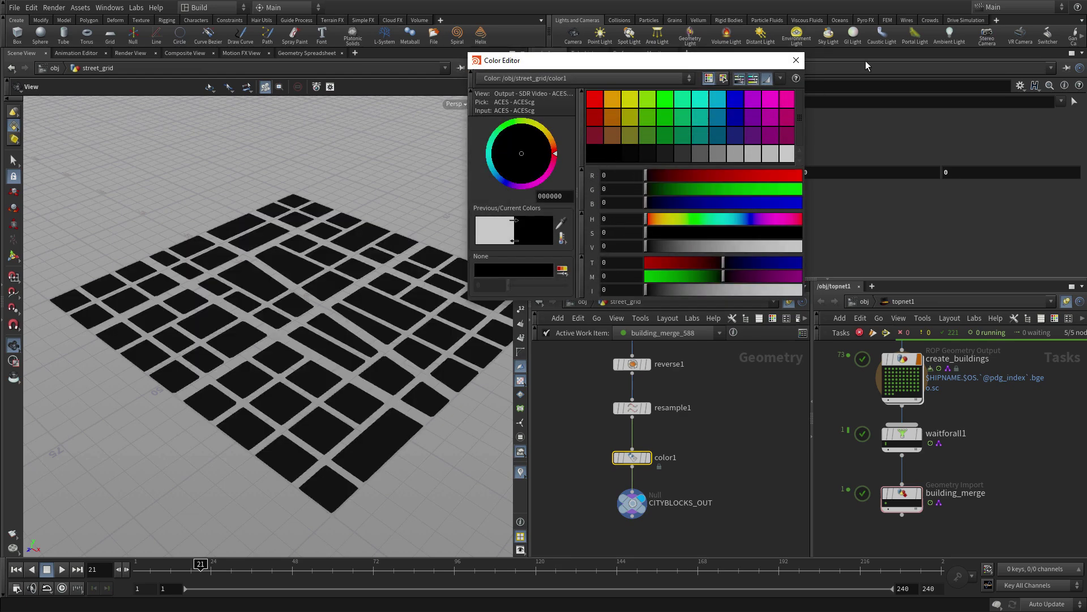
{"action": "left_click", "coordinate": [796, 60]}
{"action": "left_click", "coordinate": [639, 143]}
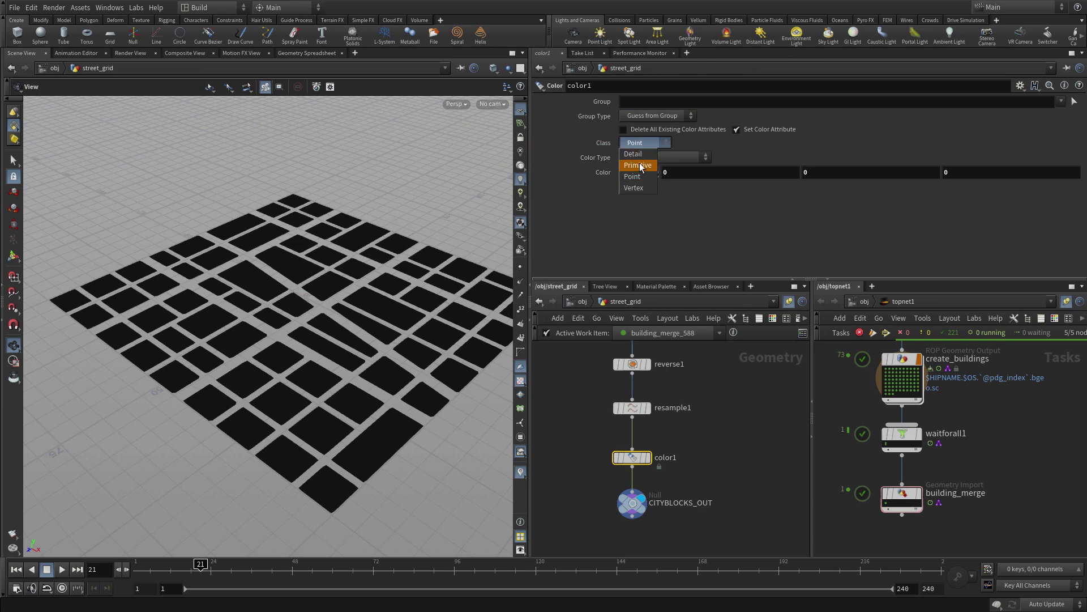
{"action": "left_click", "coordinate": [641, 165]}
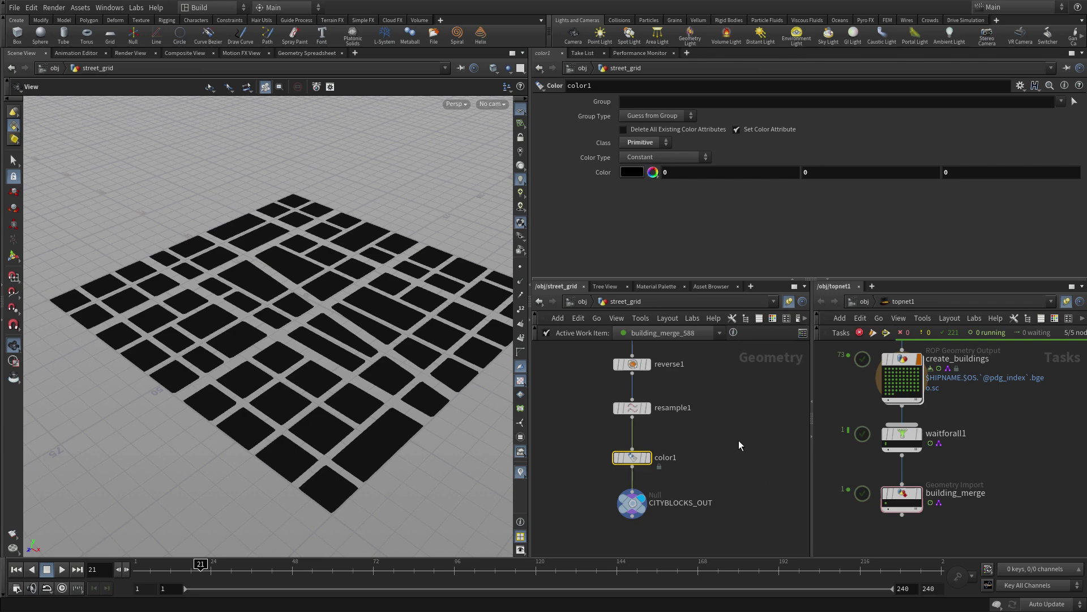
{"action": "key", "text": "Tab"}
- Add sphere1 with Primitive Type Polygon and Uniform Scale 5
{"action": "key", "text": "Escape"}
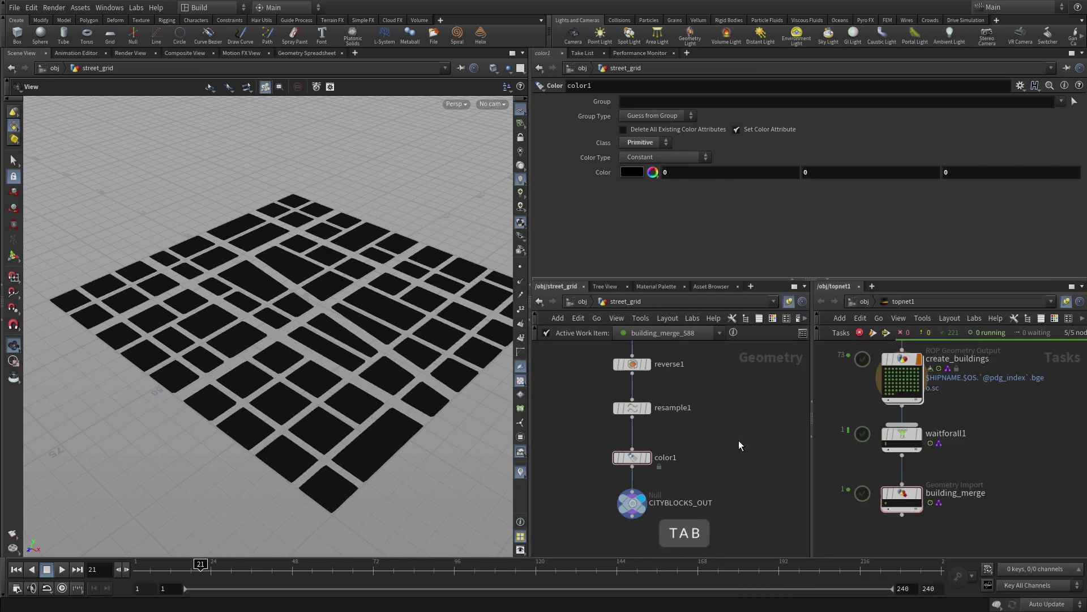
{"action": "key", "text": "Return"}
{"action": "left_click", "coordinate": [739, 443]}
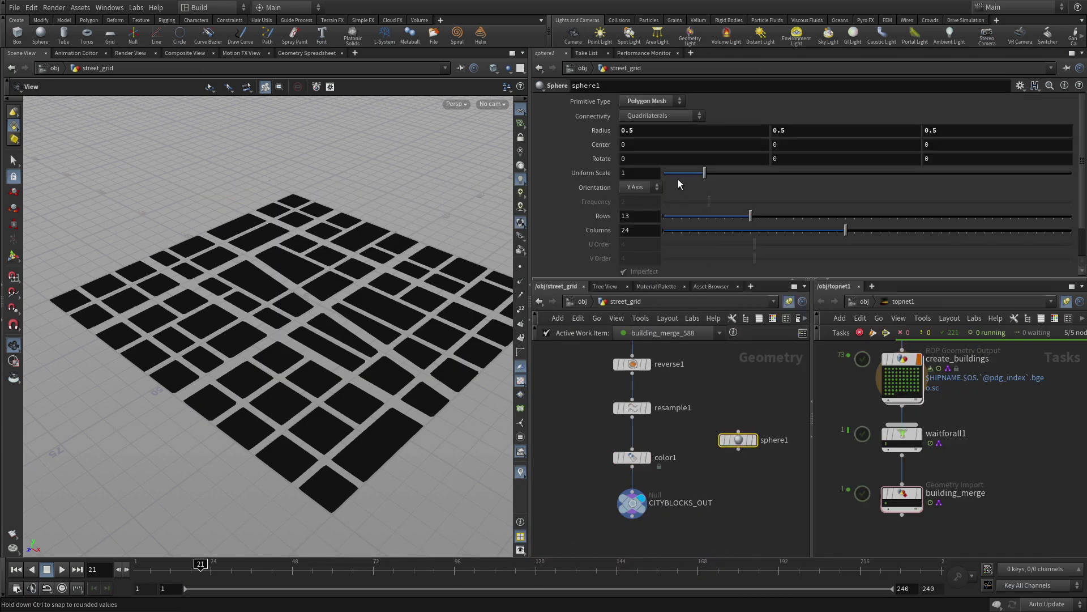
{"action": "left_click", "coordinate": [633, 102]}
{"action": "left_click", "coordinate": [634, 126]}
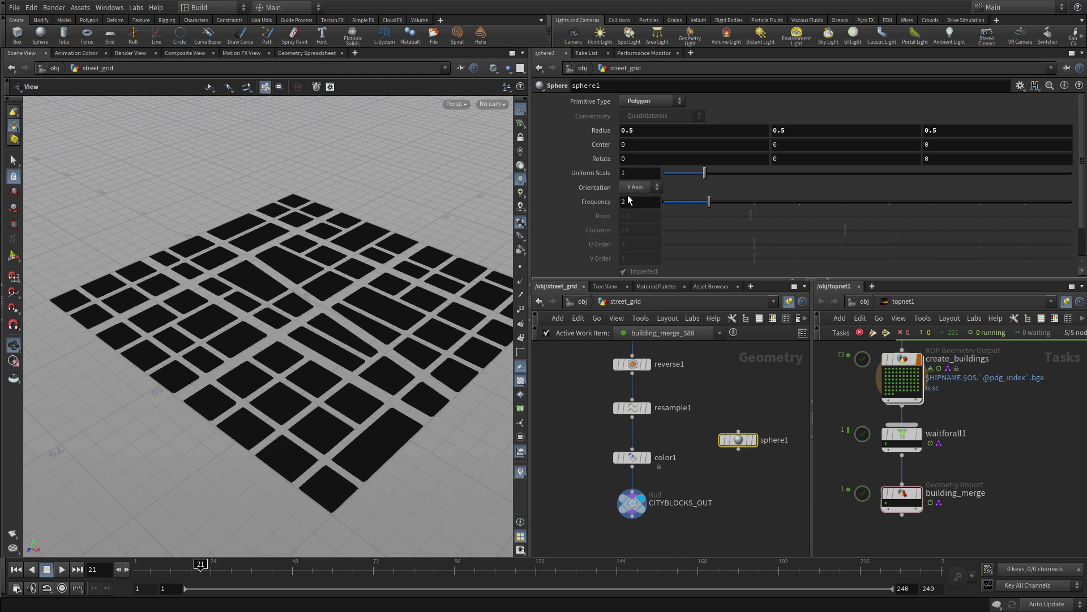
{"action": "left_click", "coordinate": [648, 175]}
{"action": "type", "text": "5"}
{"action": "key", "text": "Return"}
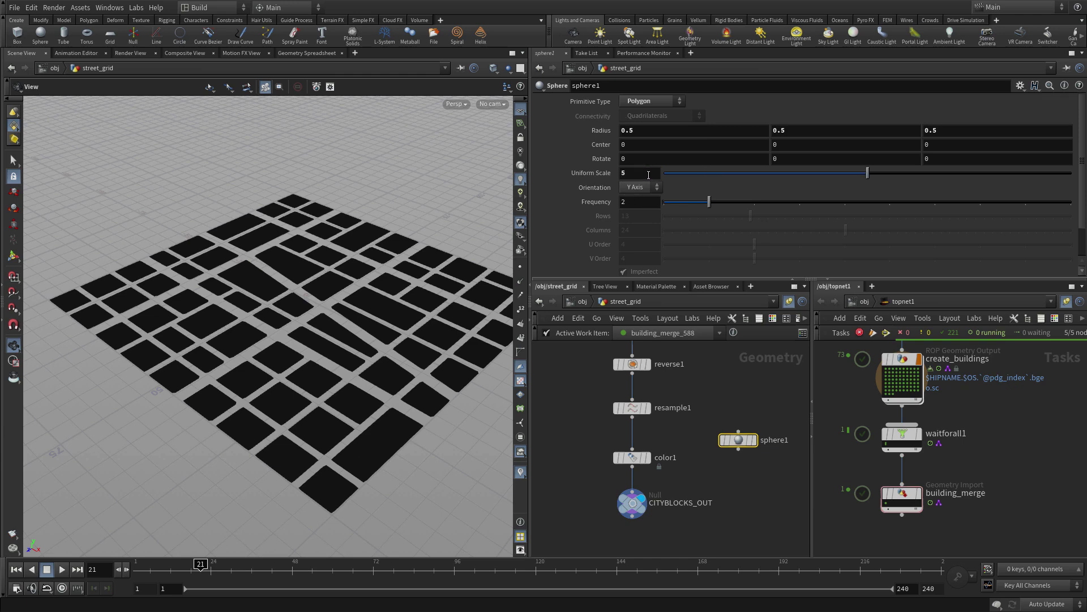
- Deselect the sphere and add a second Color node, color2
{"action": "left_click", "coordinate": [733, 486]}
{"action": "key", "text": "Tab"}
{"action": "type", "text": "color"}
{"action": "key", "text": "Return"}
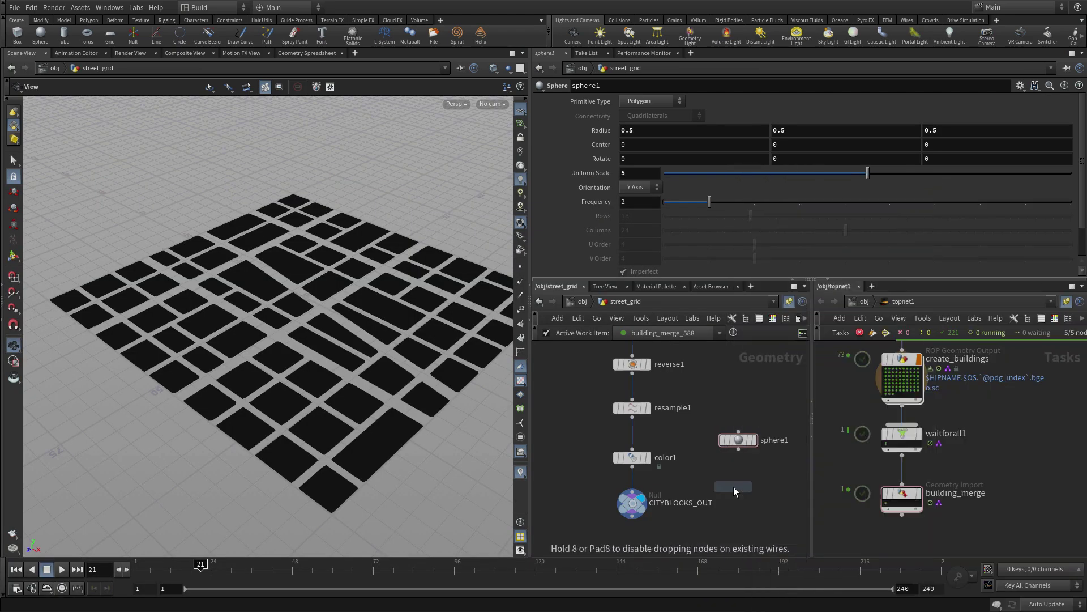
- Add a per-primitive green (0,1,0) Color node under sphere1, named transfer_color
{"action": "left_click", "coordinate": [742, 474]}
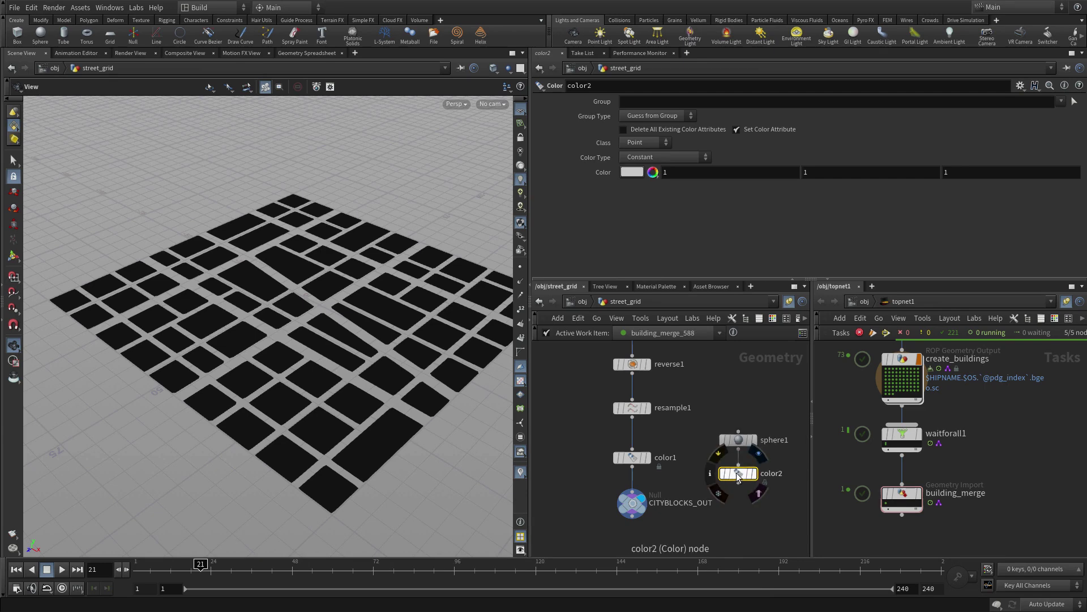
{"action": "left_click", "coordinate": [637, 142]}
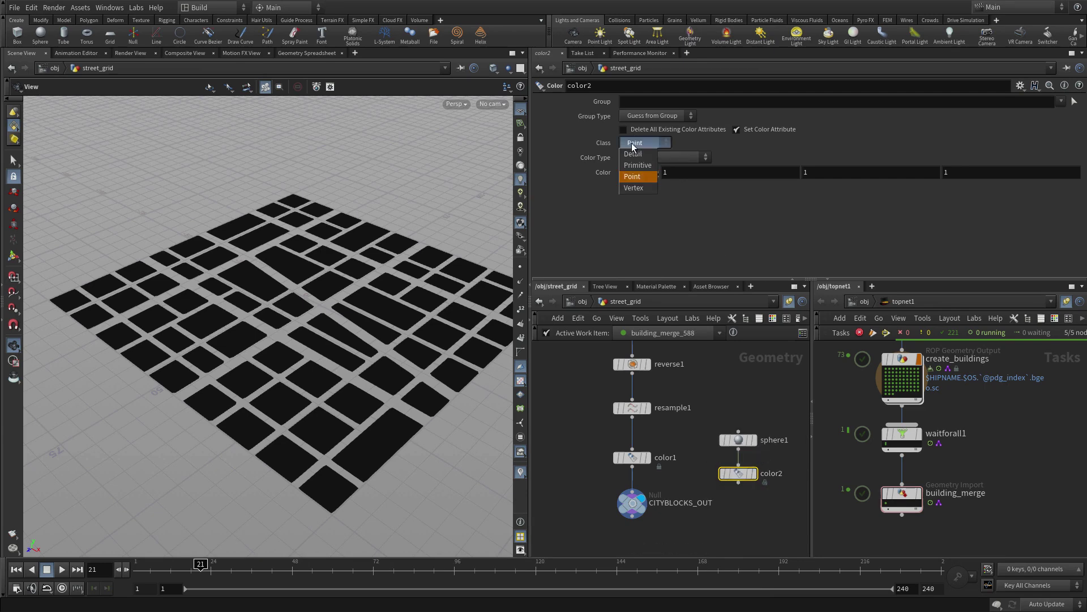
{"action": "left_click", "coordinate": [639, 167]}
{"action": "left_click", "coordinate": [677, 174]}
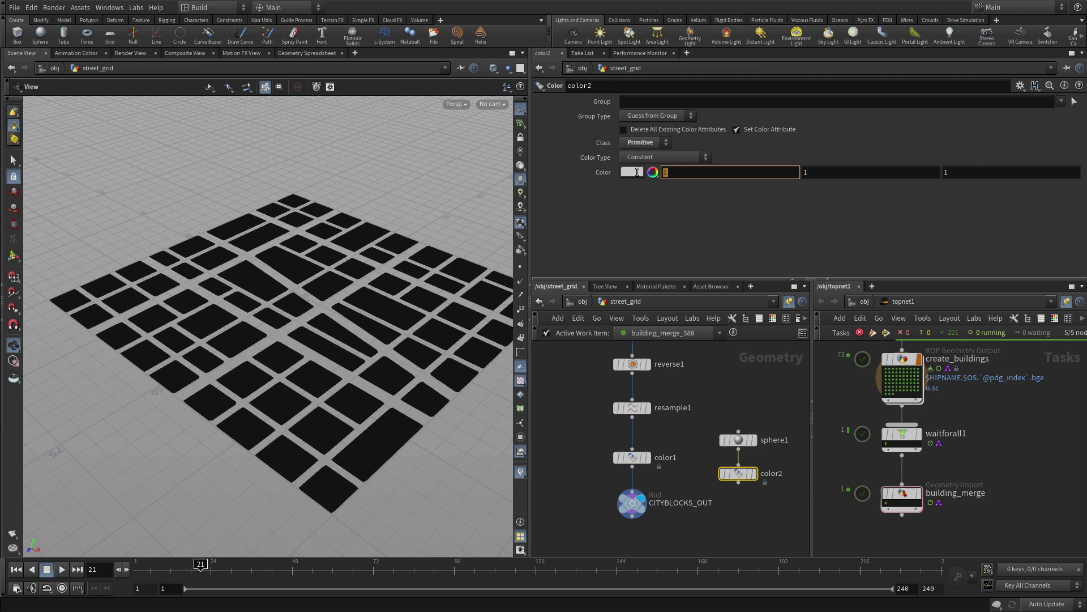
{"action": "type", "text": "0"}
{"action": "key", "text": "Tab"}
{"action": "key", "text": "Tab"}
{"action": "type", "text": "0"}
{"action": "key", "text": "Tab"}
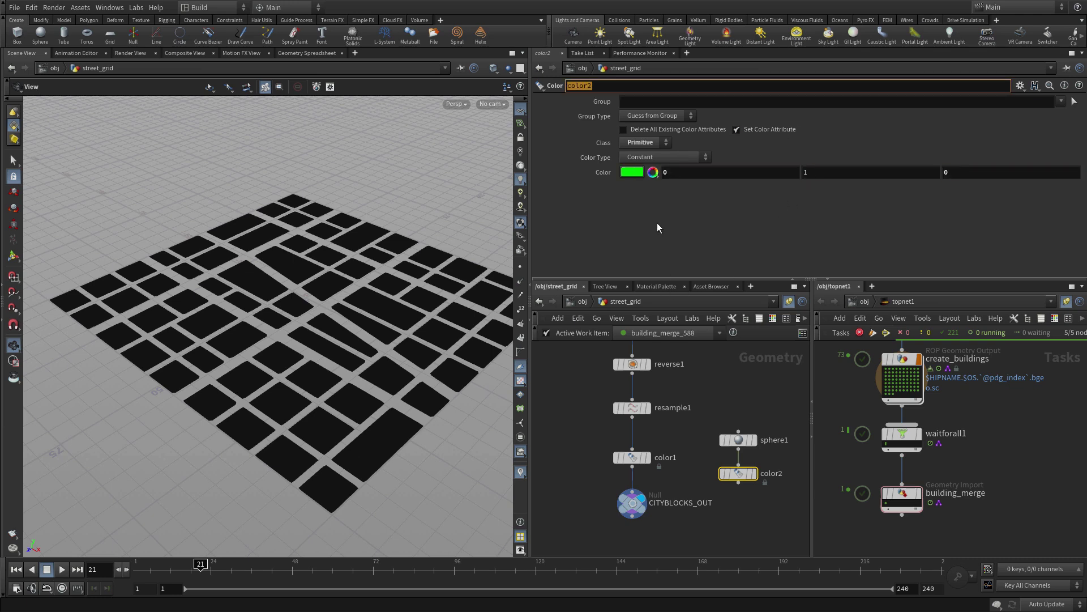
{"action": "type", "text": "transfer"}
{"action": "type", "text": "_color"}
- Rename color1 to base_color and move CITYBLOCKS_OUT lower to make room
{"action": "double_click", "coordinate": [666, 457]}
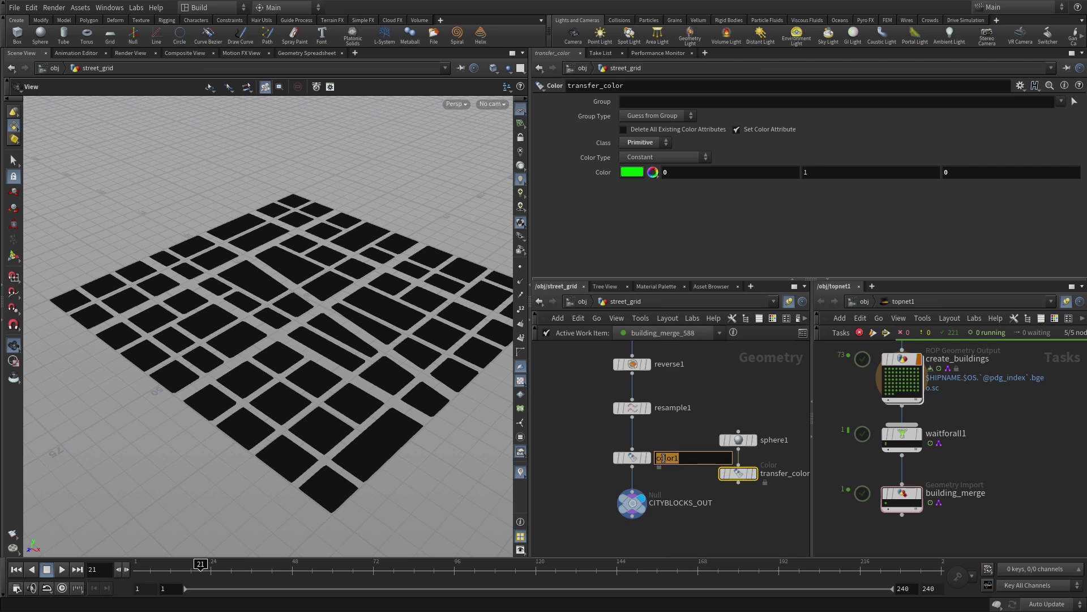
{"action": "type", "text": "base_color"}
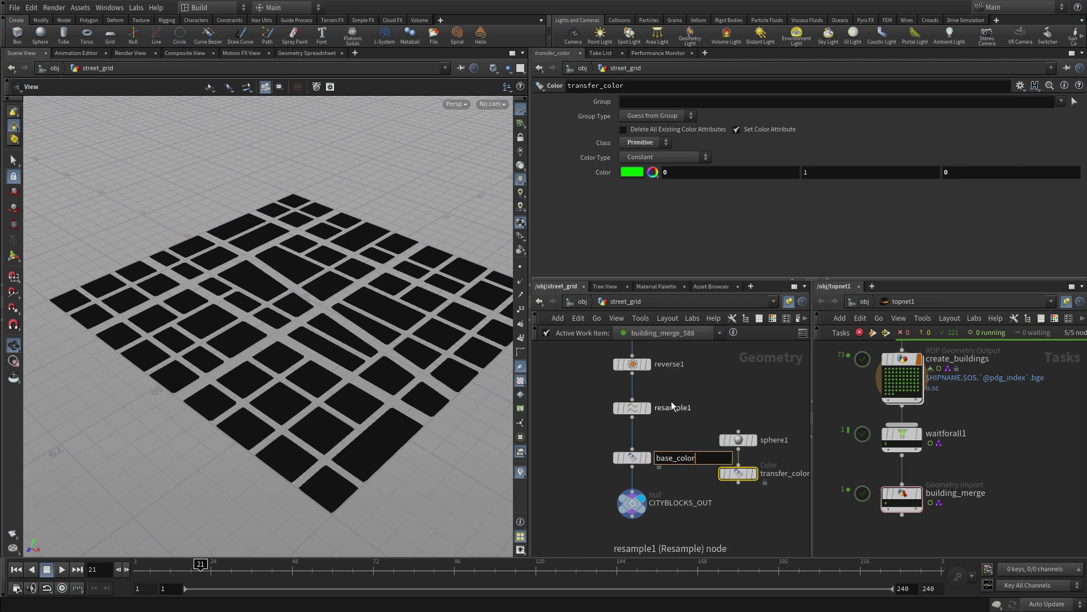
{"action": "key", "text": "Return"}
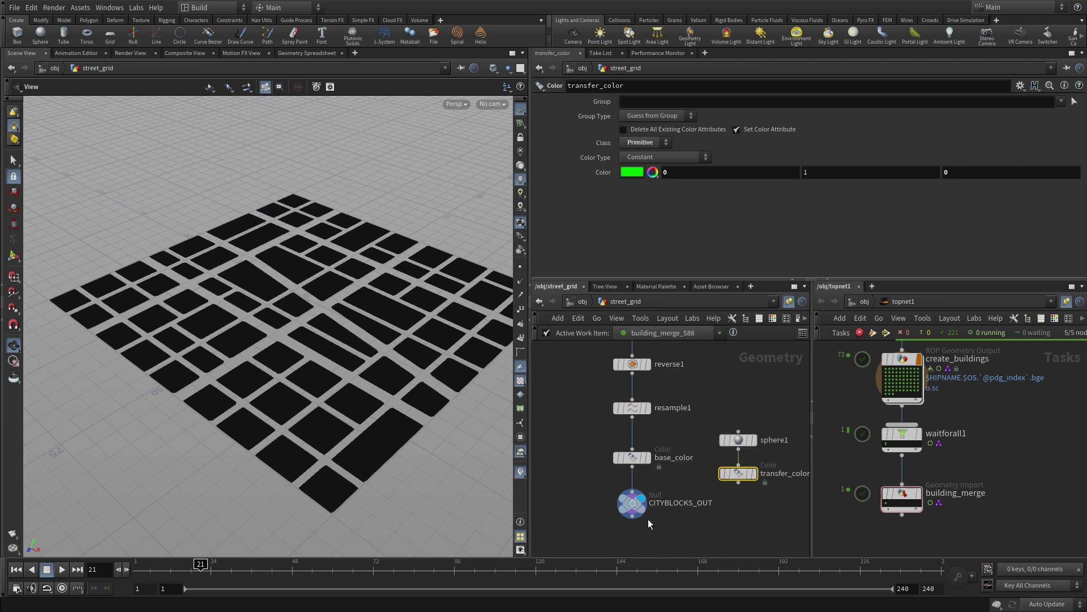
{"action": "middle_click_drag", "start_coordinate": [649, 519], "coordinate": [644, 463]}
{"action": "left_click_drag", "start_coordinate": [627, 445], "coordinate": [627, 527]}
- Insert an Attribute Transfer after base_color, with transfer_color wired into its second input
{"action": "key", "text": "Tab"}
{"action": "type", "text": "att"}
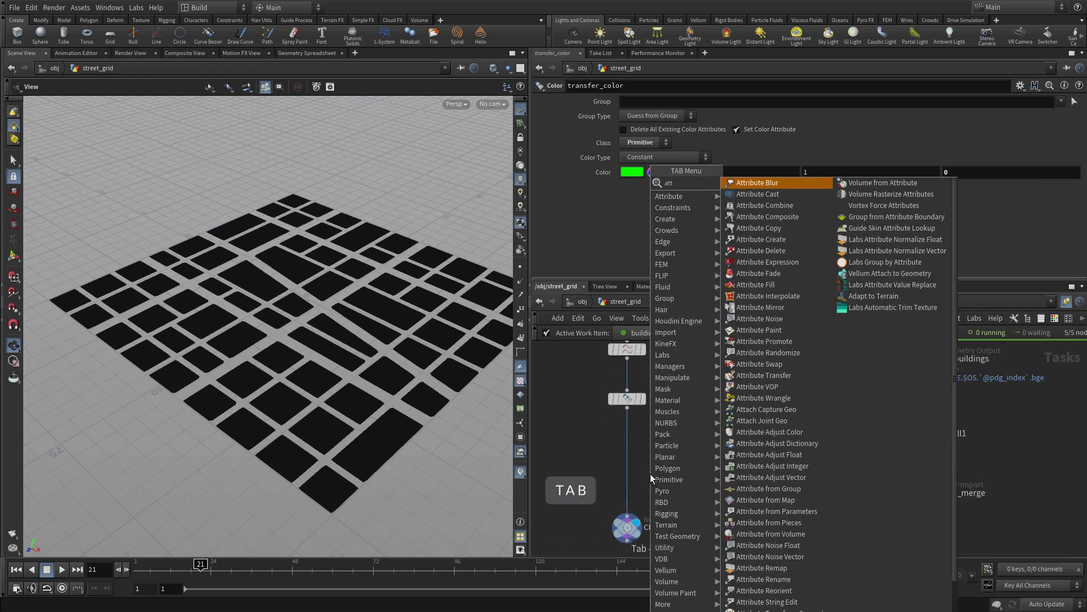
{"action": "type", "text": "ri"}
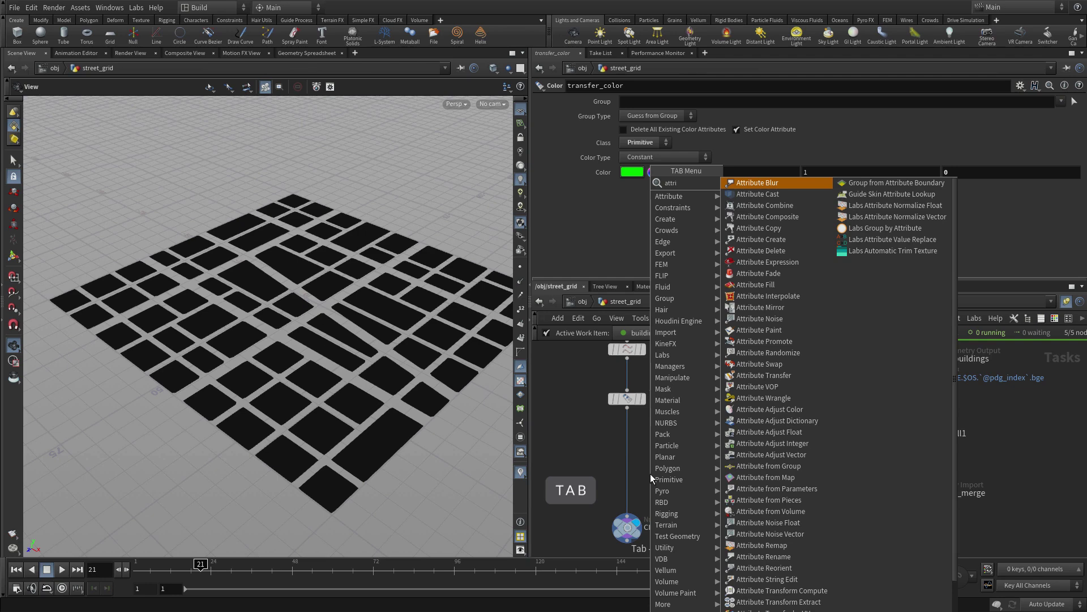
{"action": "type", "text": " tra"}
{"action": "key", "text": "Return"}
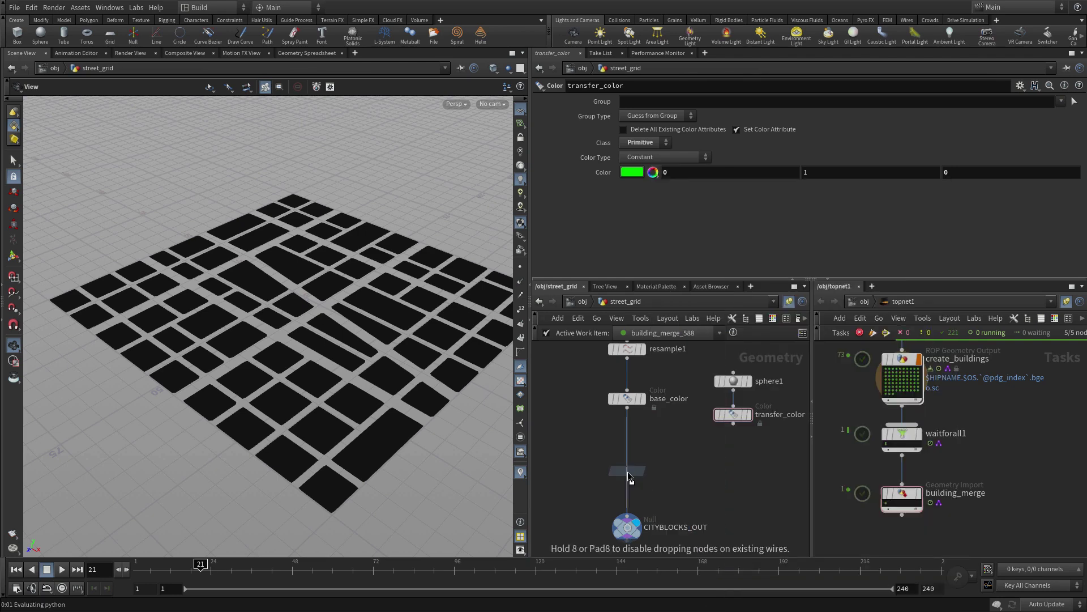
{"action": "left_click", "coordinate": [624, 470]}
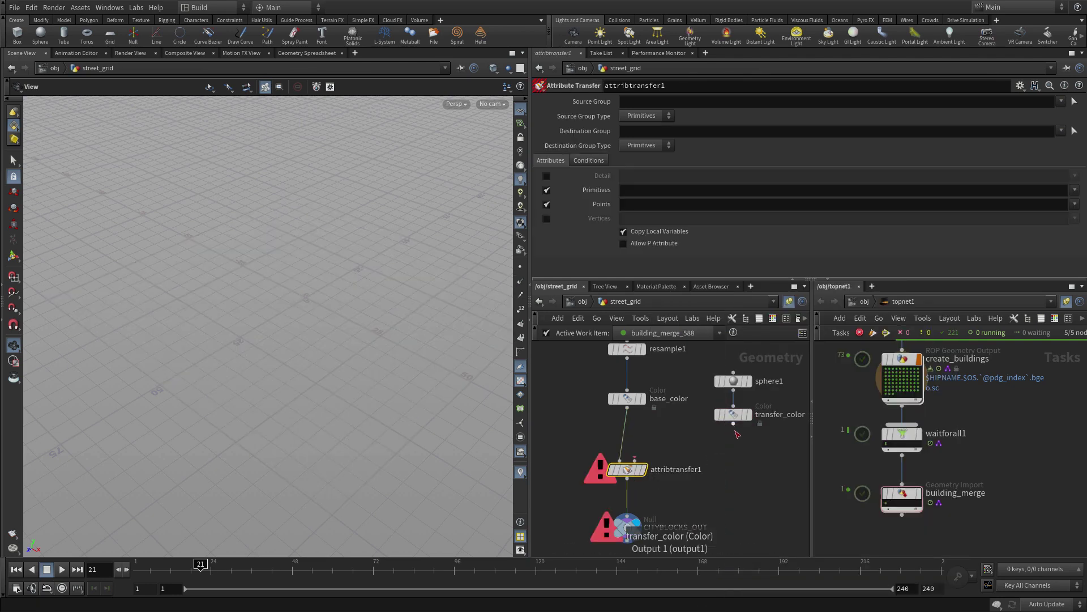
{"action": "left_click", "coordinate": [734, 422]}
{"action": "left_click", "coordinate": [636, 463]}
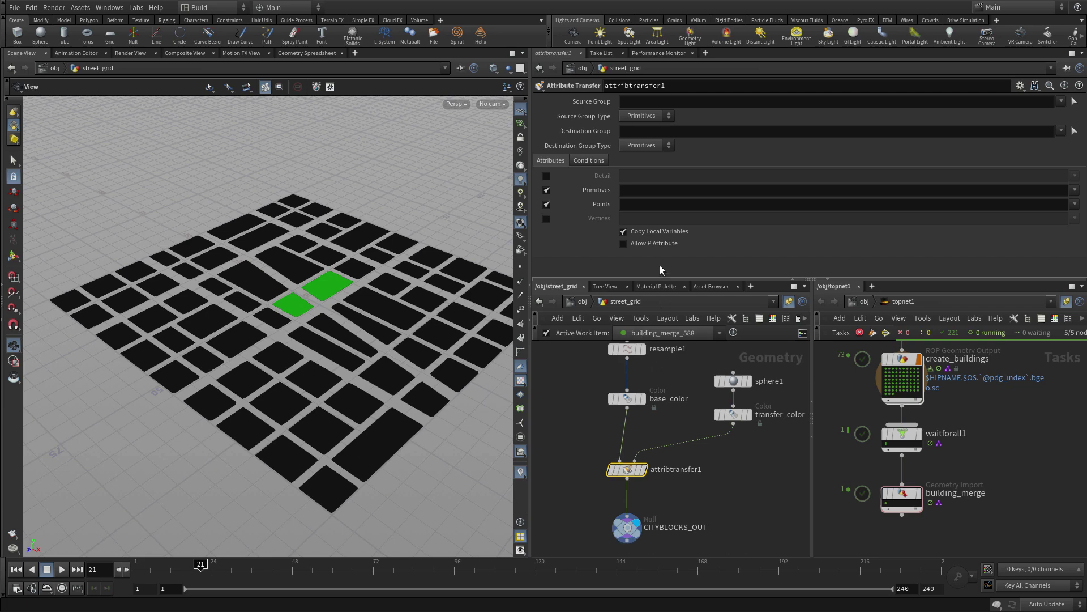
- Transfer only primitive Cd, with distance threshold 0 and blend width 30
{"action": "left_click", "coordinate": [547, 205]}
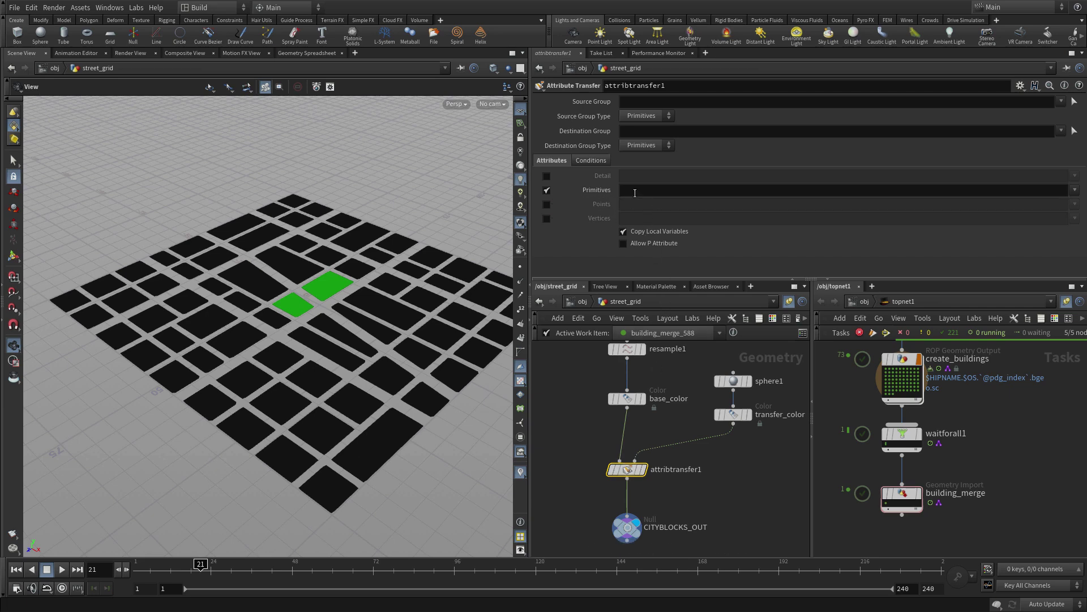
{"action": "left_click", "coordinate": [635, 192]}
{"action": "type", "text": "Cd"}
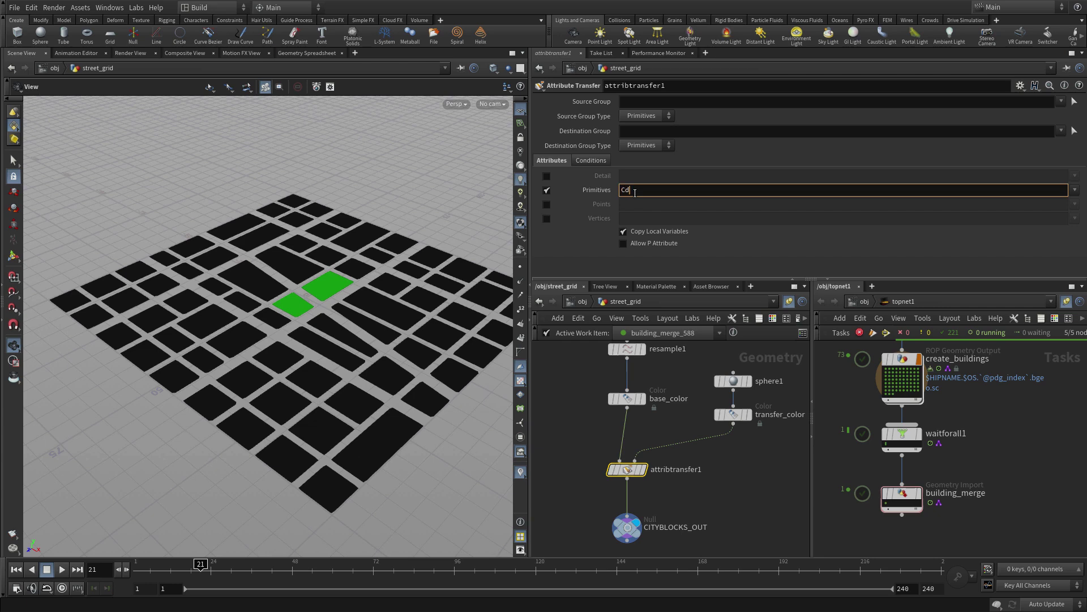
{"action": "key", "text": "Return"}
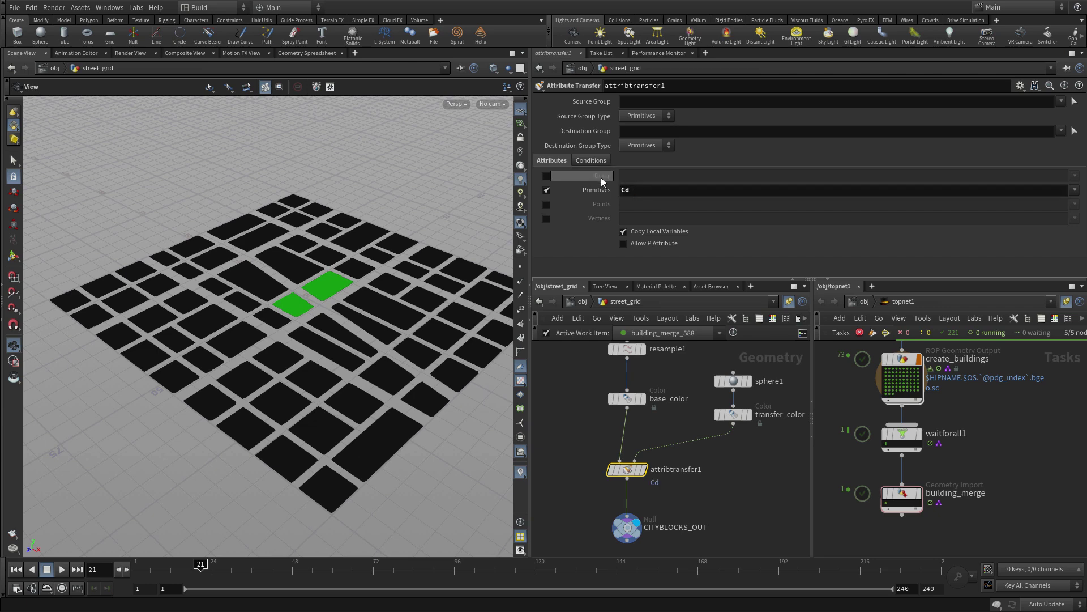
{"action": "left_click", "coordinate": [595, 158]}
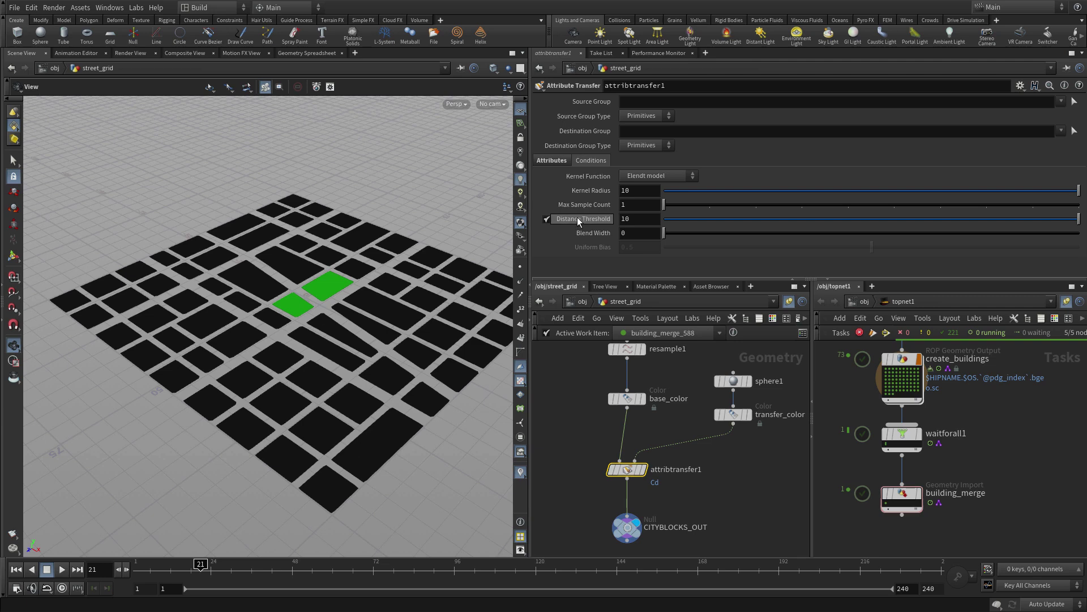
{"action": "left_click_drag", "start_coordinate": [638, 219], "coordinate": [603, 218]}
{"action": "type", "text": "0"}
{"action": "key", "text": "Return"}
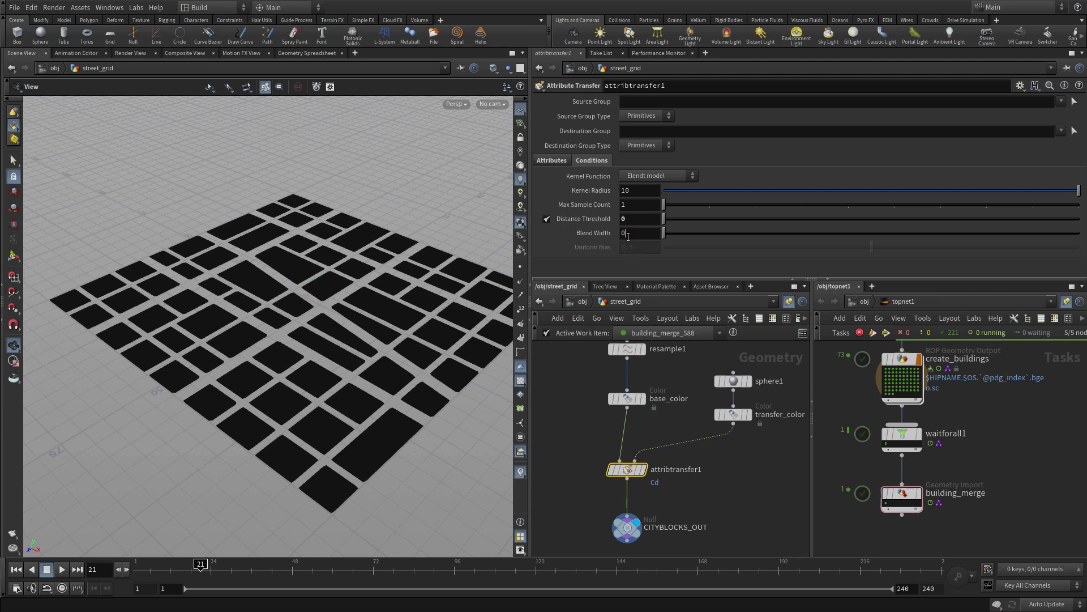
{"action": "left_click_drag", "start_coordinate": [627, 234], "coordinate": [619, 237]}
{"action": "type", "text": "30"}
{"action": "key", "text": "Return"}
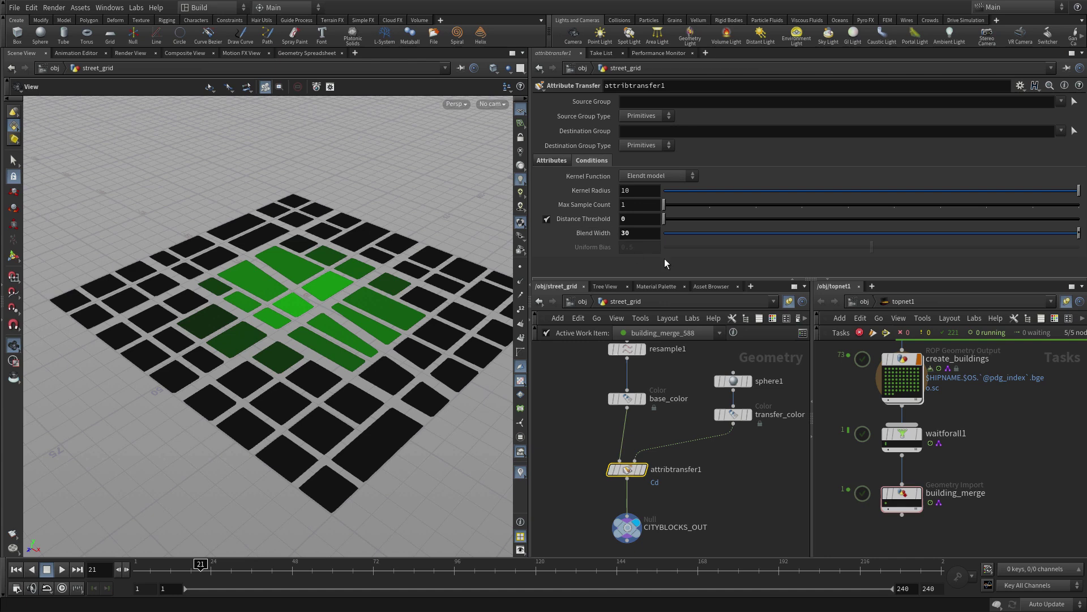
{"action": "middle_click_drag", "start_coordinate": [1027, 451], "coordinate": [1029, 548]}
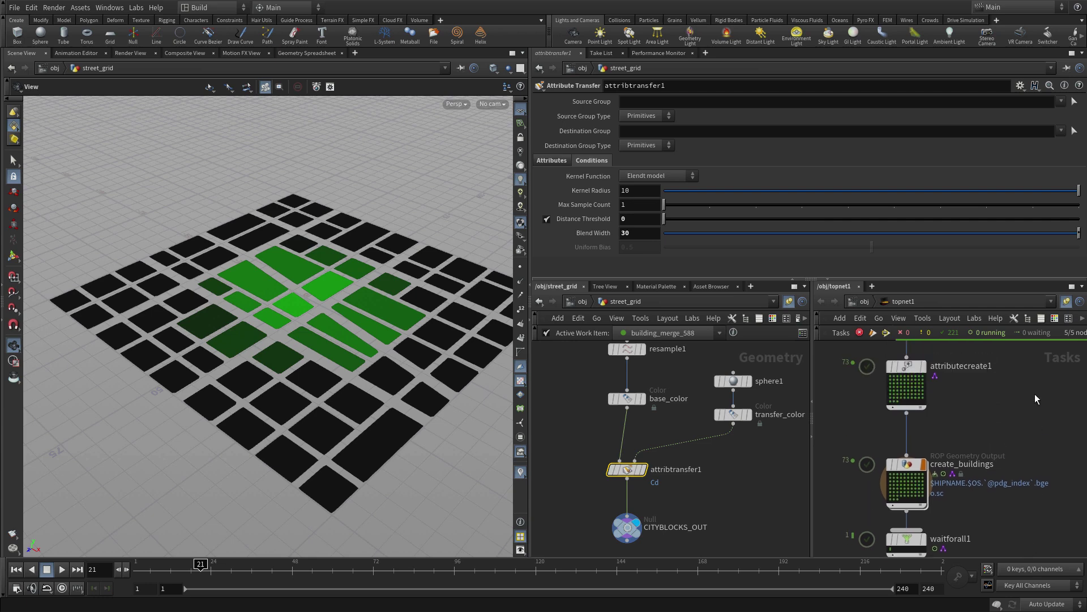
{"action": "middle_click_drag", "start_coordinate": [1034, 398], "coordinate": [1033, 416]}
{"action": "left_click", "coordinate": [909, 388]}
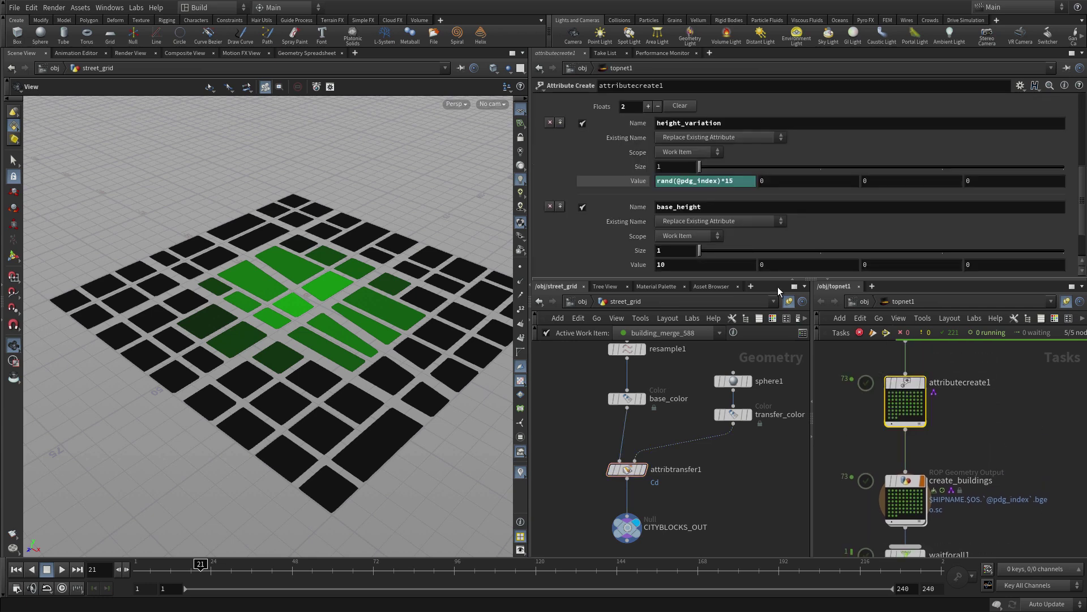
{"action": "left_click", "coordinate": [733, 183]}
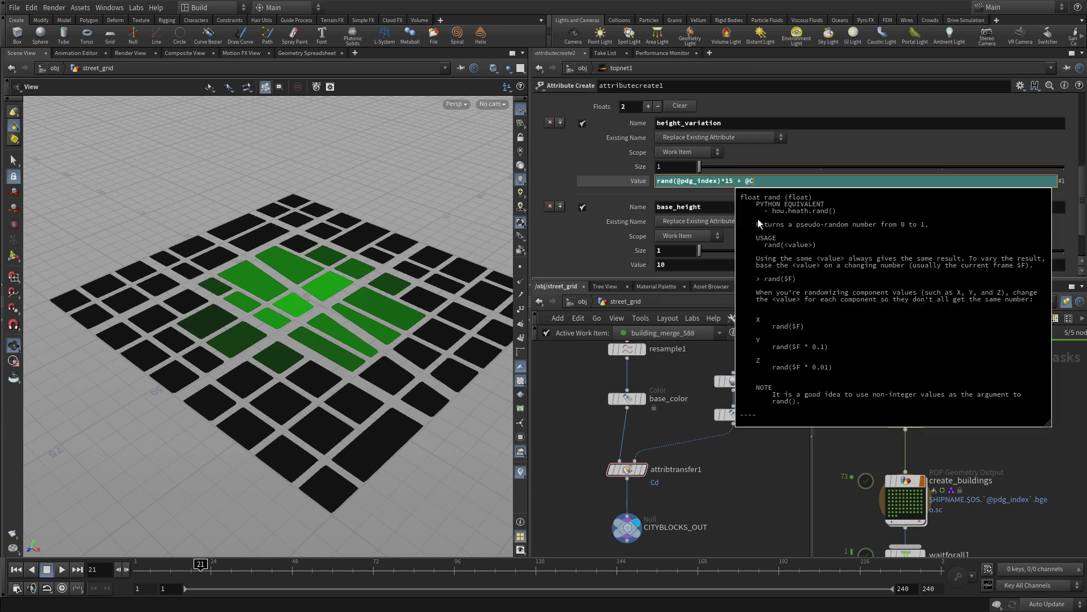
{"action": "type", "text": "d.g*30"}
{"action": "key", "text": "Return"}
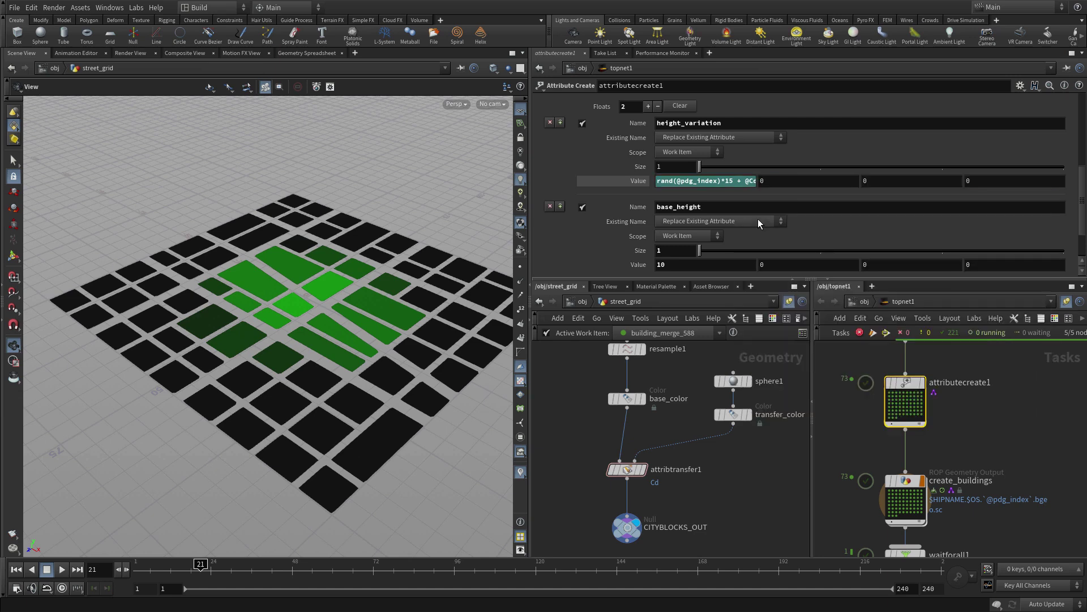
{"action": "left_click", "coordinate": [710, 181]}
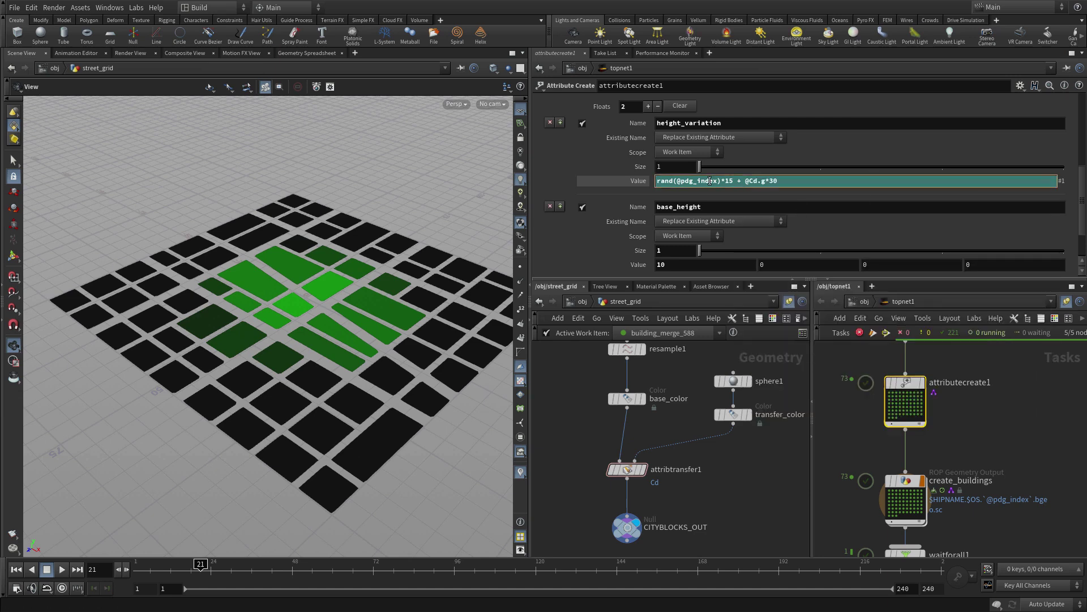
{"action": "key", "text": "Return"}
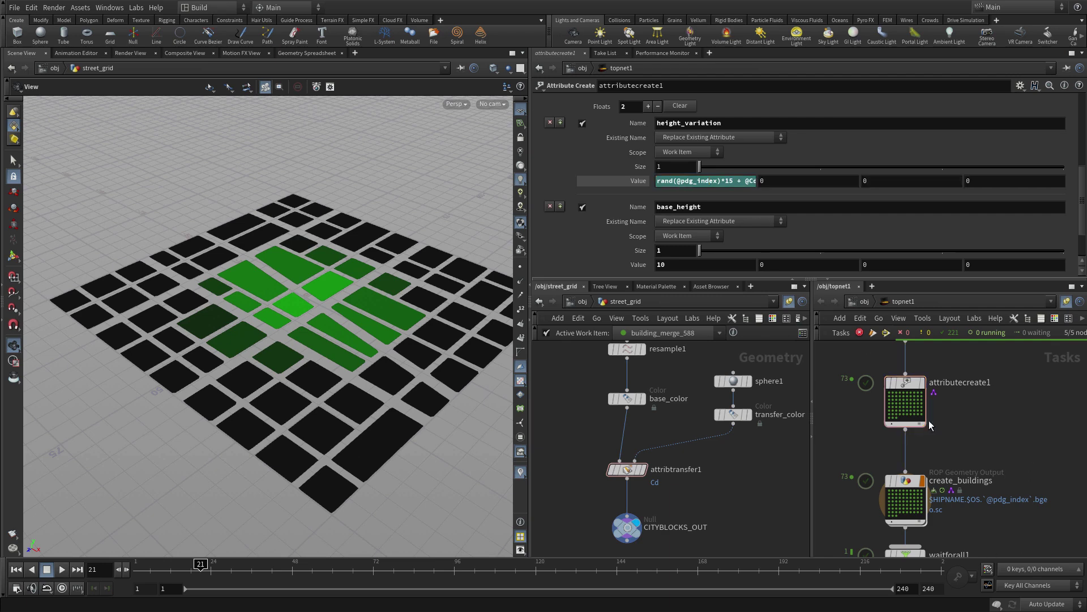
- Dirty attributecreate1's work items and select building_merge
{"action": "right_click", "coordinate": [909, 384]}
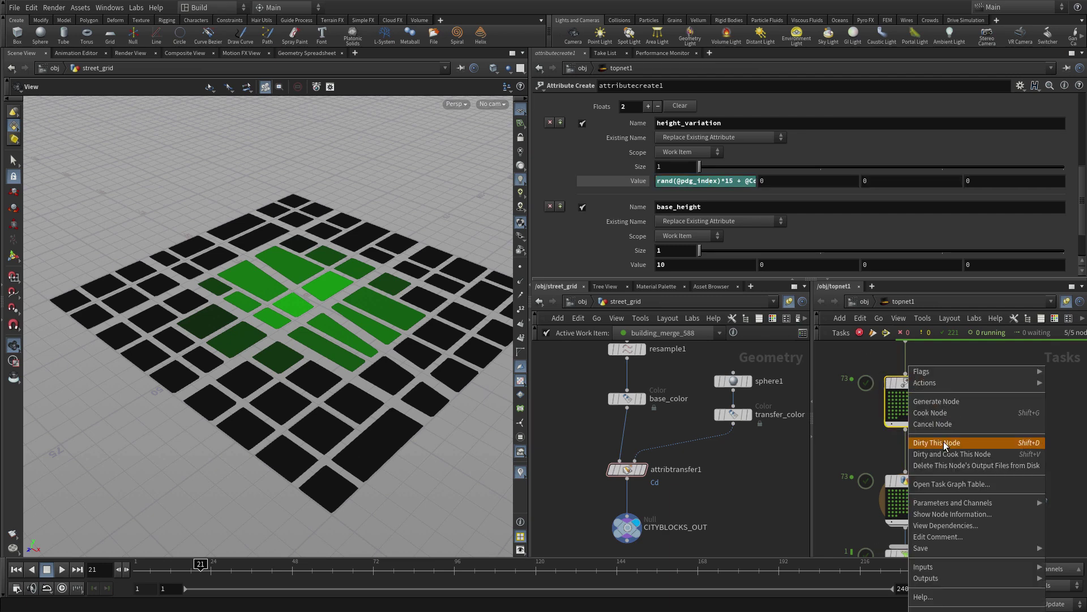
{"action": "left_click", "coordinate": [970, 445]}
{"action": "scroll", "coordinate": [971, 457], "scroll_direction": "down", "scroll_amount": 5}
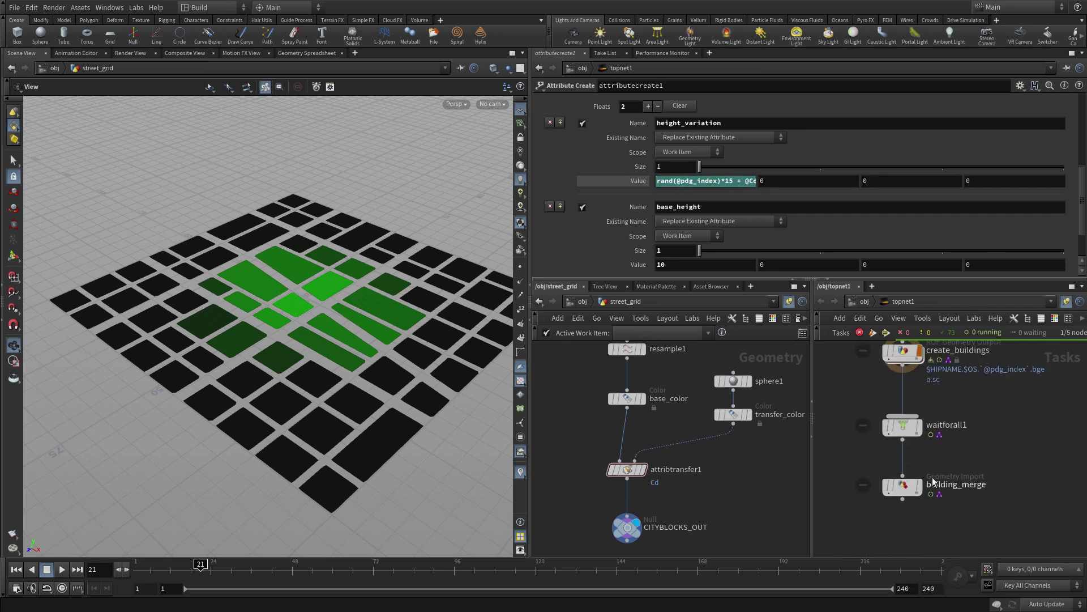
{"action": "left_click", "coordinate": [905, 486]}
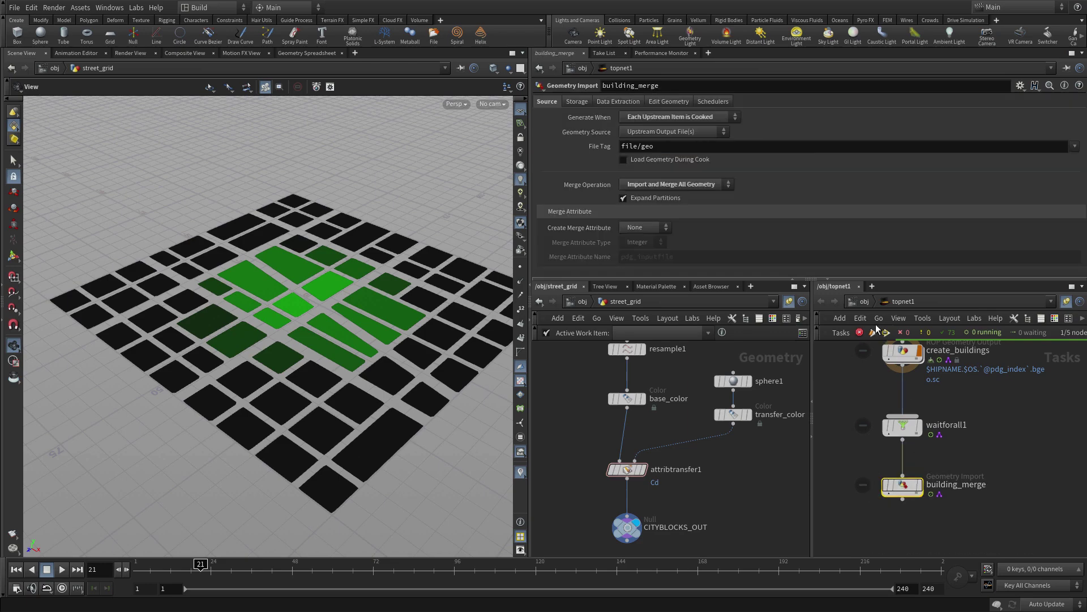
{"action": "left_click", "coordinate": [582, 302]}
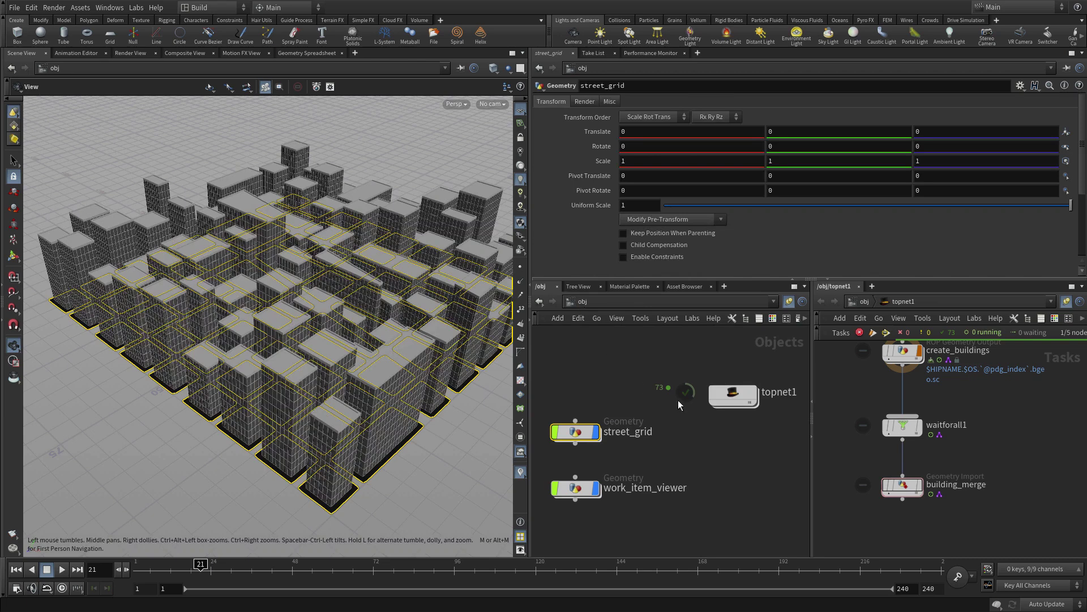
{"action": "left_click", "coordinate": [900, 486]}
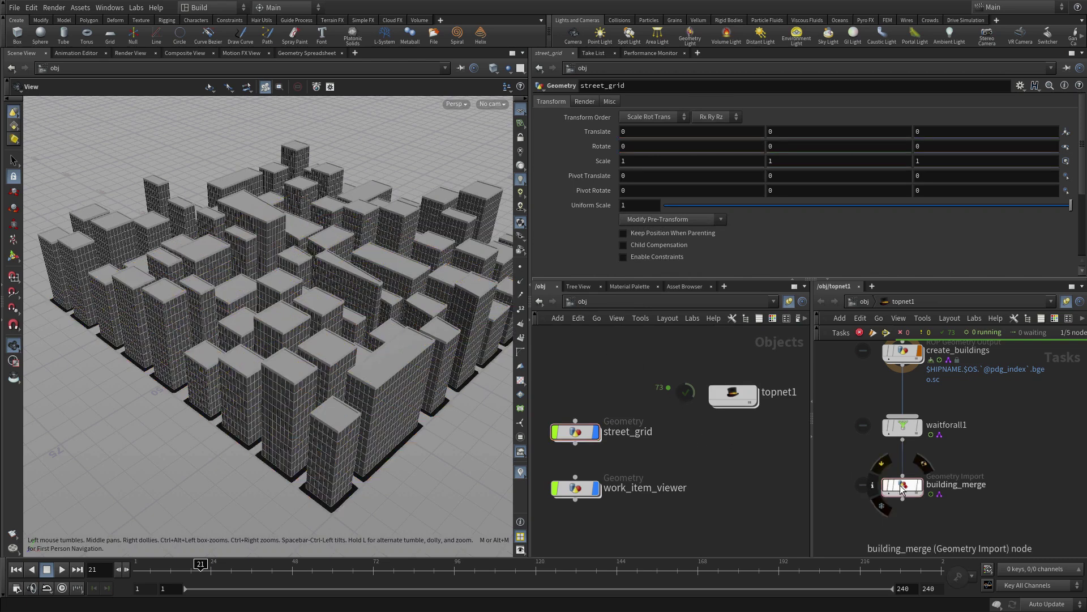
- Cook the task network through building_merge, saving the scene first
{"action": "left_click", "coordinate": [888, 335]}
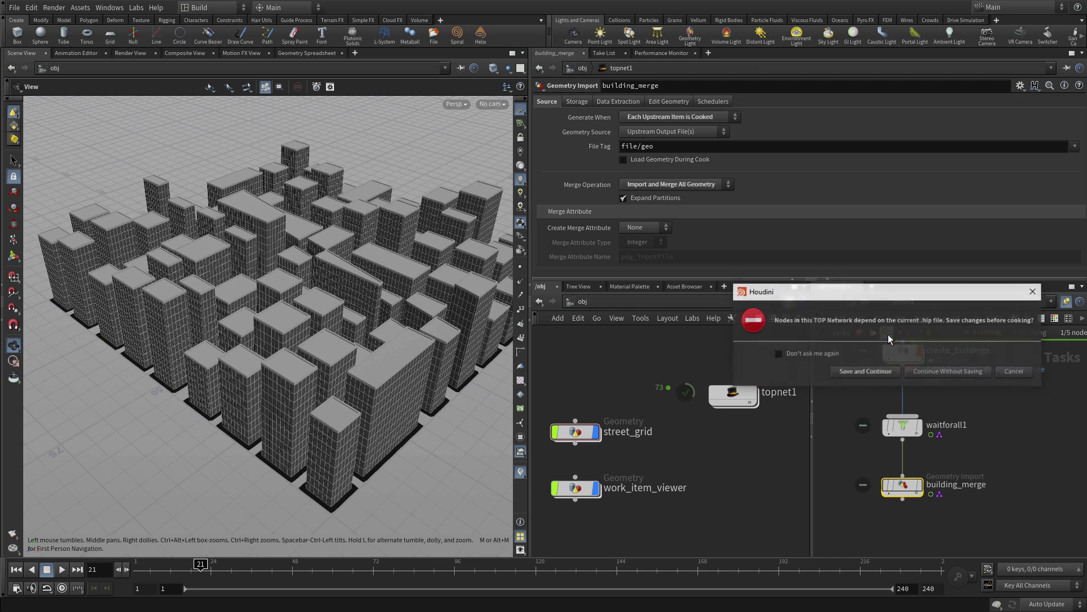
{"action": "left_click", "coordinate": [864, 372]}
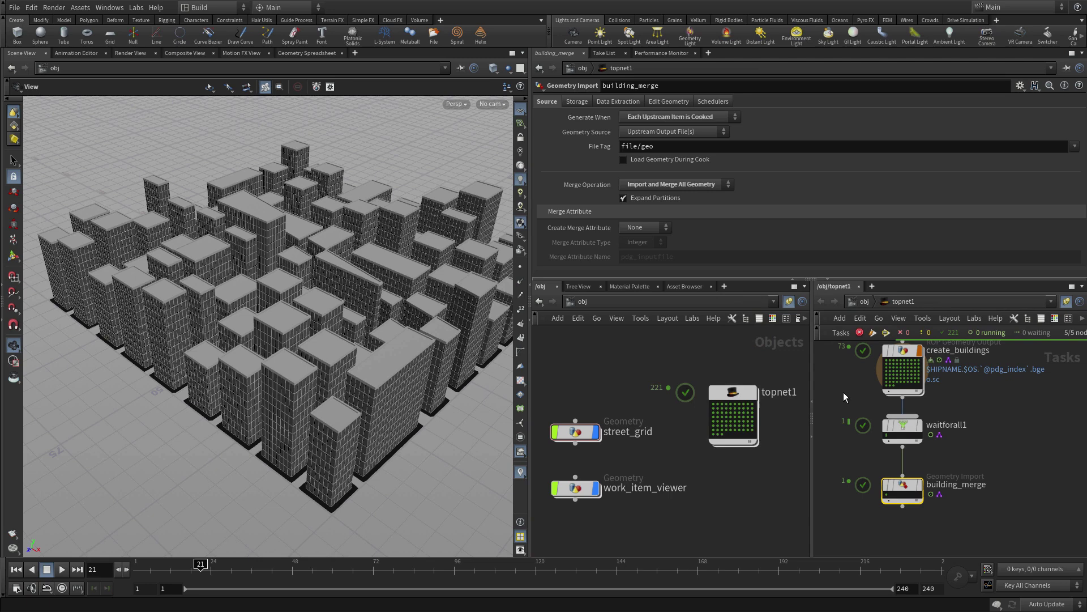
{"action": "left_click", "coordinate": [887, 499]}
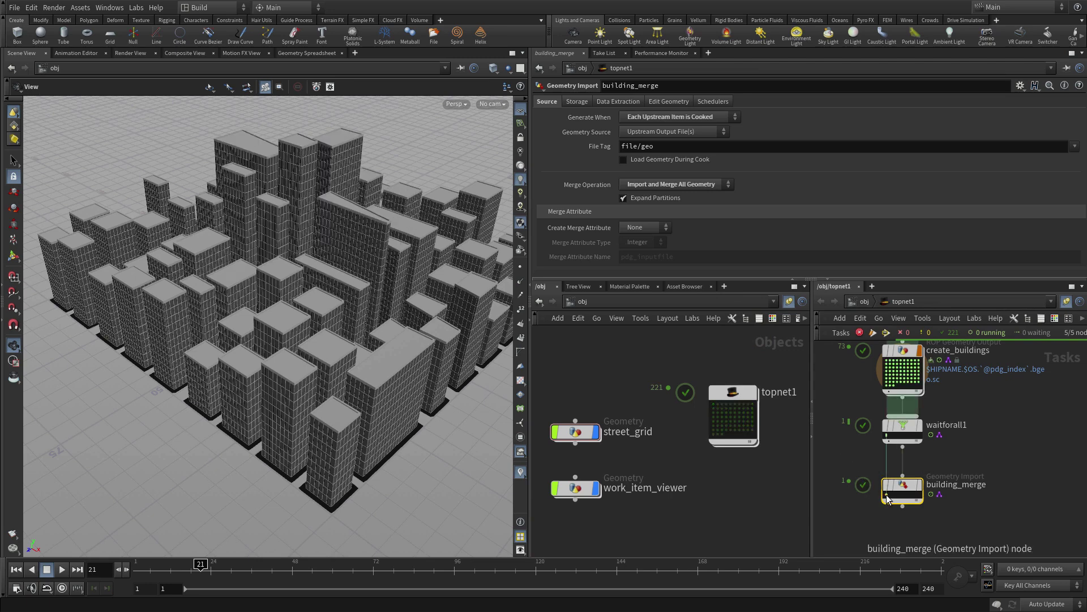
{"action": "double_click", "coordinate": [591, 441]}
- Drag sphere1 to about (-27.2, 0, 28.0), near the grid's left corner
{"action": "left_click", "coordinate": [730, 388]}
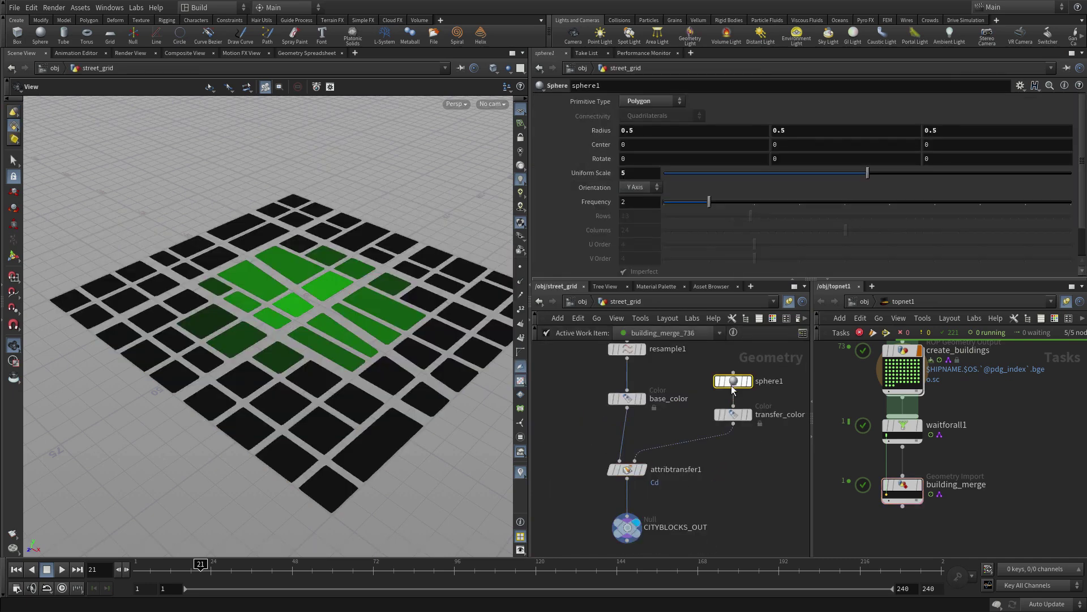
{"action": "key", "text": "Return"}
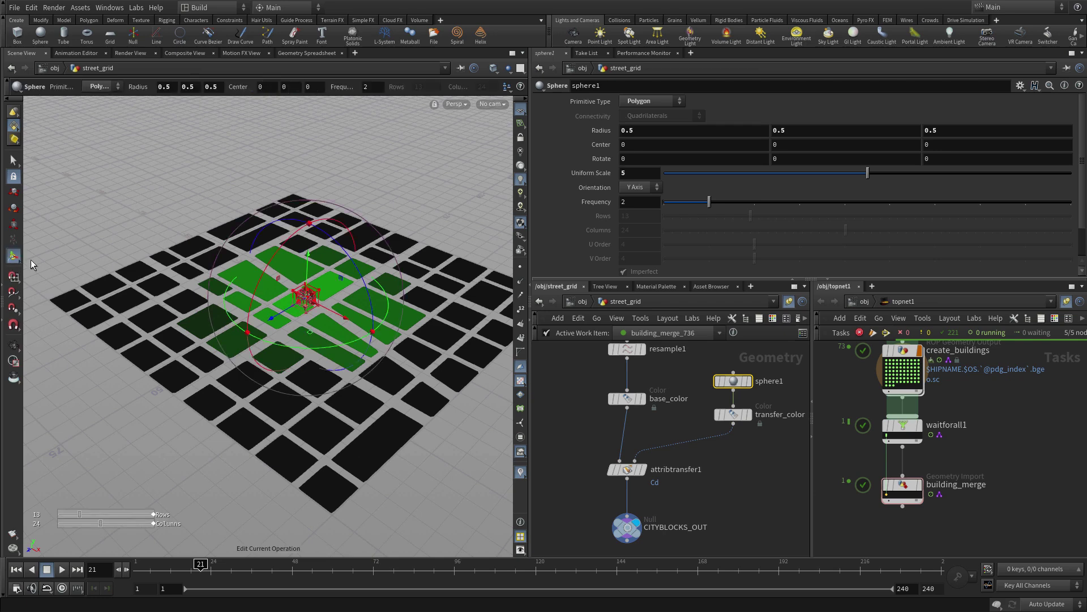
{"action": "mouse_move", "coordinate": [324, 327]}
{"action": "left_mouse_down"}
{"action": "mouse_move", "coordinate": [255, 328]}
{"action": "mouse_move", "coordinate": [249, 371]}
{"action": "mouse_move", "coordinate": [123, 326]}
{"action": "mouse_move", "coordinate": [135, 317]}
{"action": "left_mouse_up"}
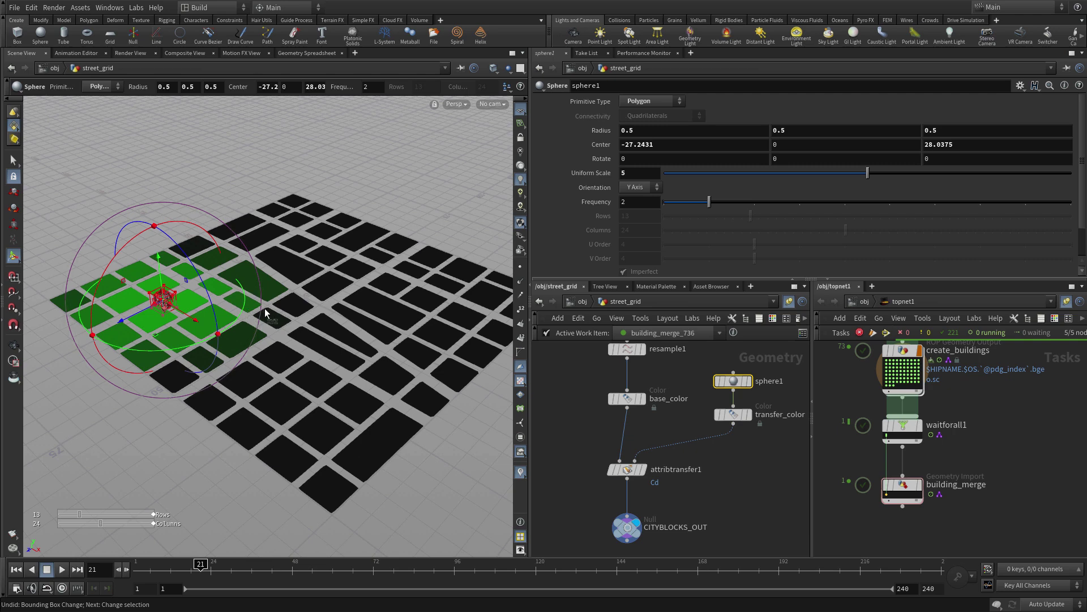
- Regenerate create_buildings' work items after saving, then reselect building_merge
{"action": "right_click", "coordinate": [900, 351]}
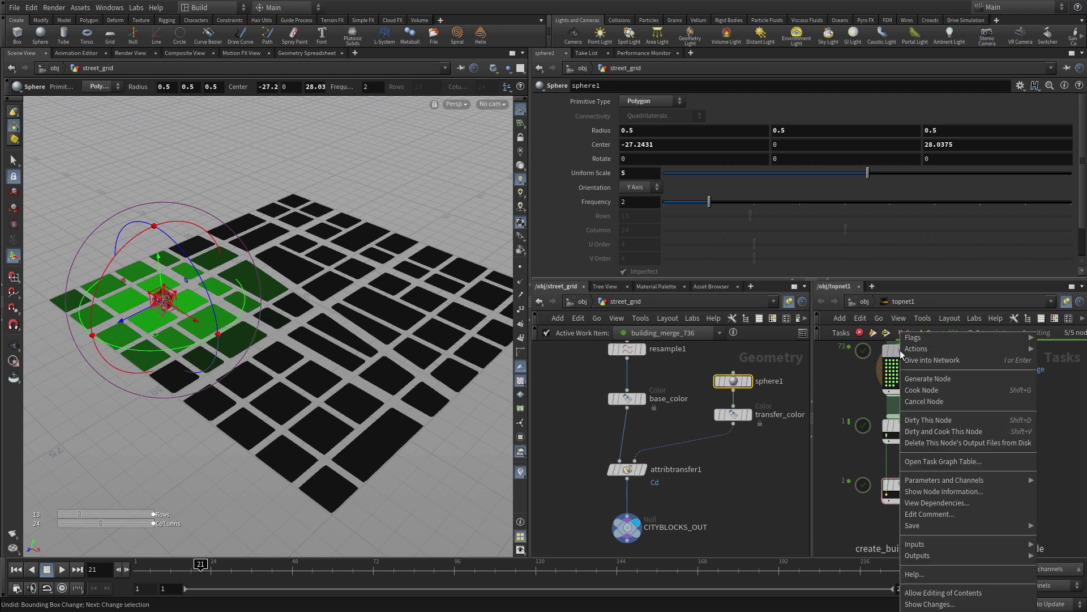
{"action": "left_click", "coordinate": [930, 383]}
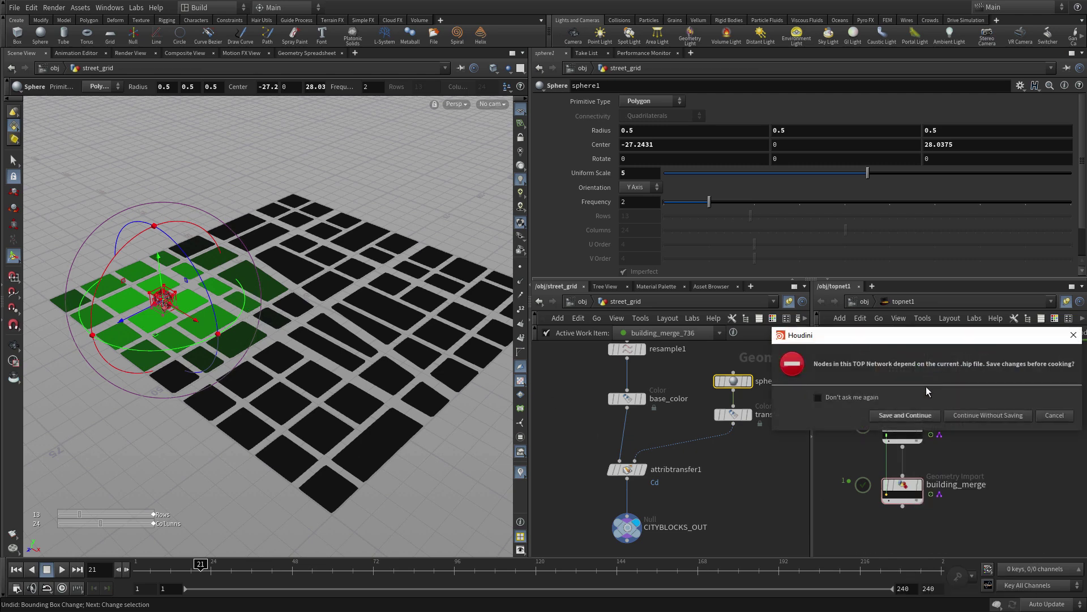
{"action": "left_click", "coordinate": [918, 418]}
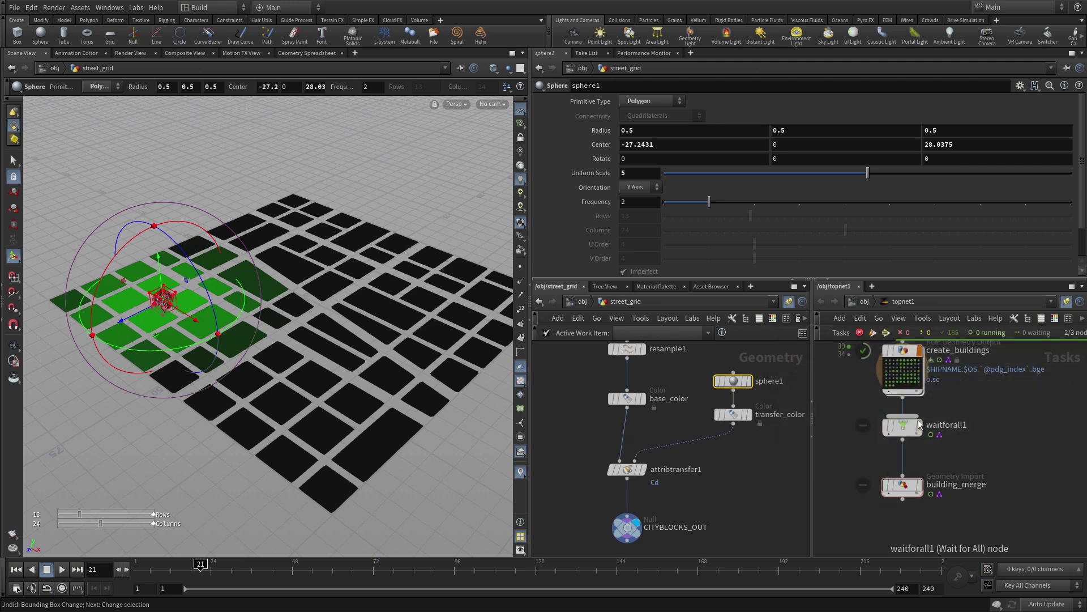
{"action": "right_click_drag", "start_coordinate": [919, 423], "coordinate": [1020, 508]}
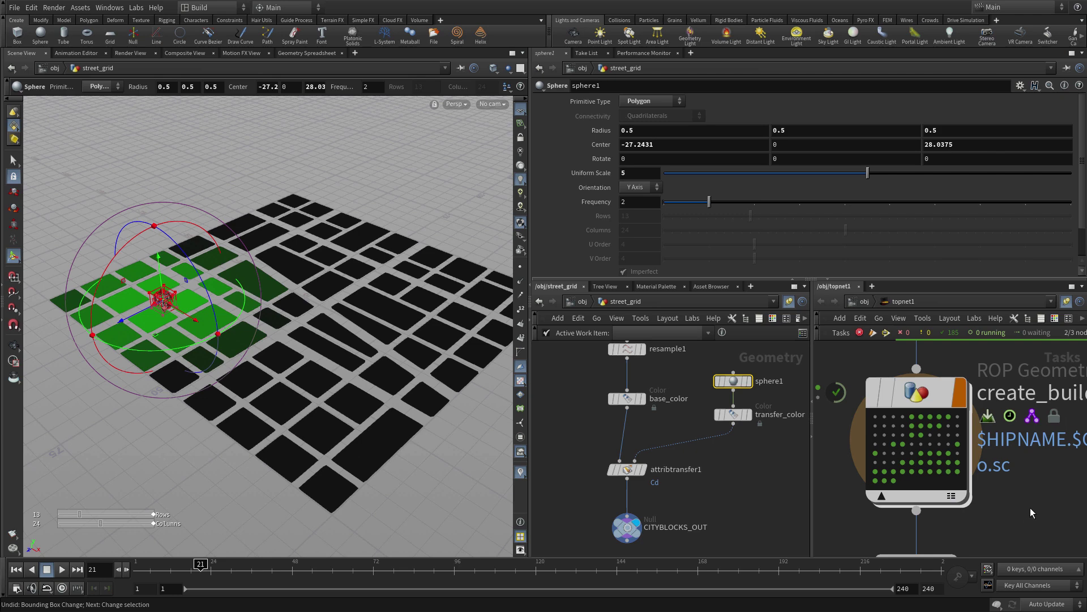
{"action": "right_click_drag", "start_coordinate": [1031, 507], "coordinate": [942, 522]}
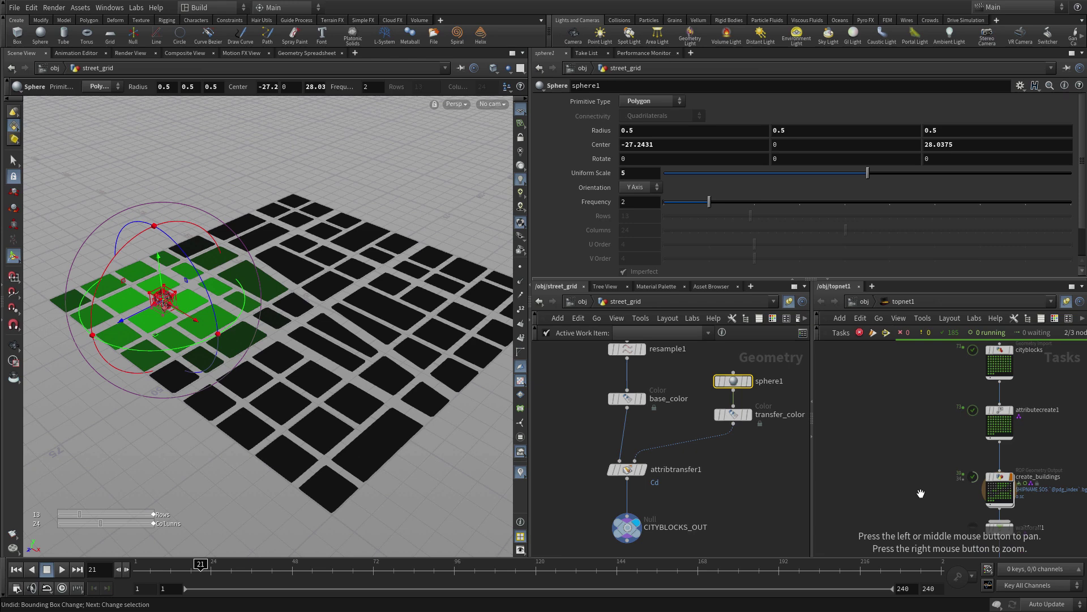
{"action": "middle_click_drag", "start_coordinate": [942, 521], "coordinate": [860, 522]}
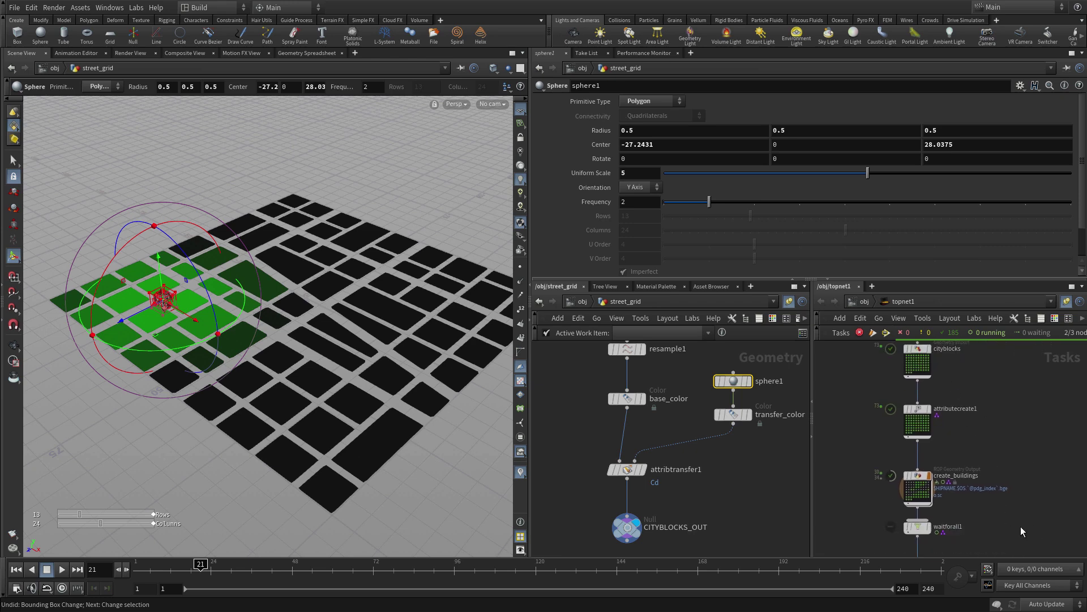
{"action": "middle_click_drag", "start_coordinate": [1020, 526], "coordinate": [1017, 479]}
{"action": "left_click", "coordinate": [919, 517]}
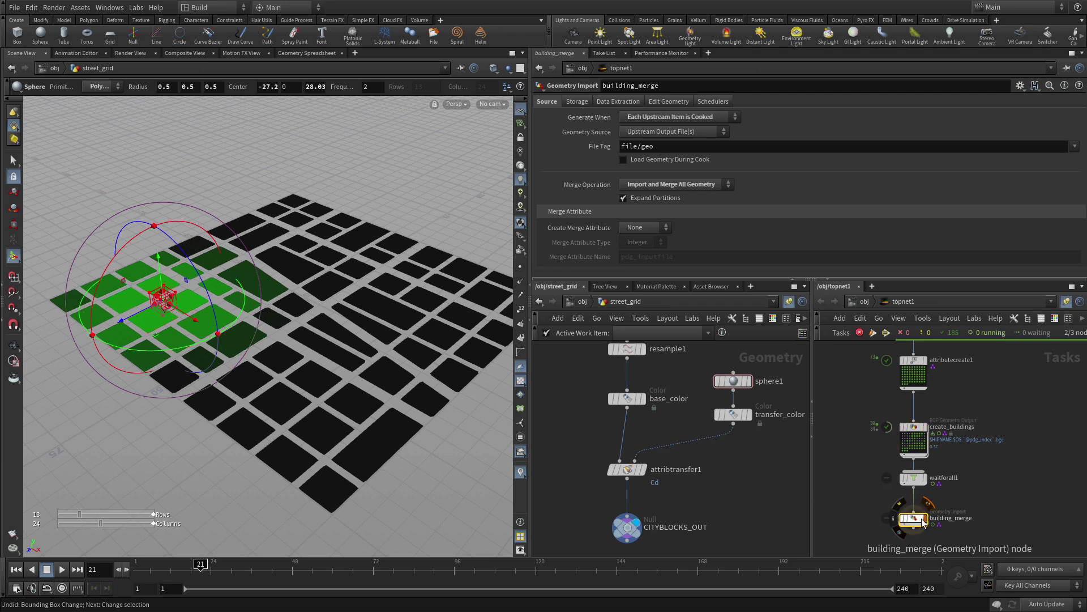
- Cook building_merge after saving, then show only building_merge at object level
{"action": "left_click", "coordinate": [888, 332]}
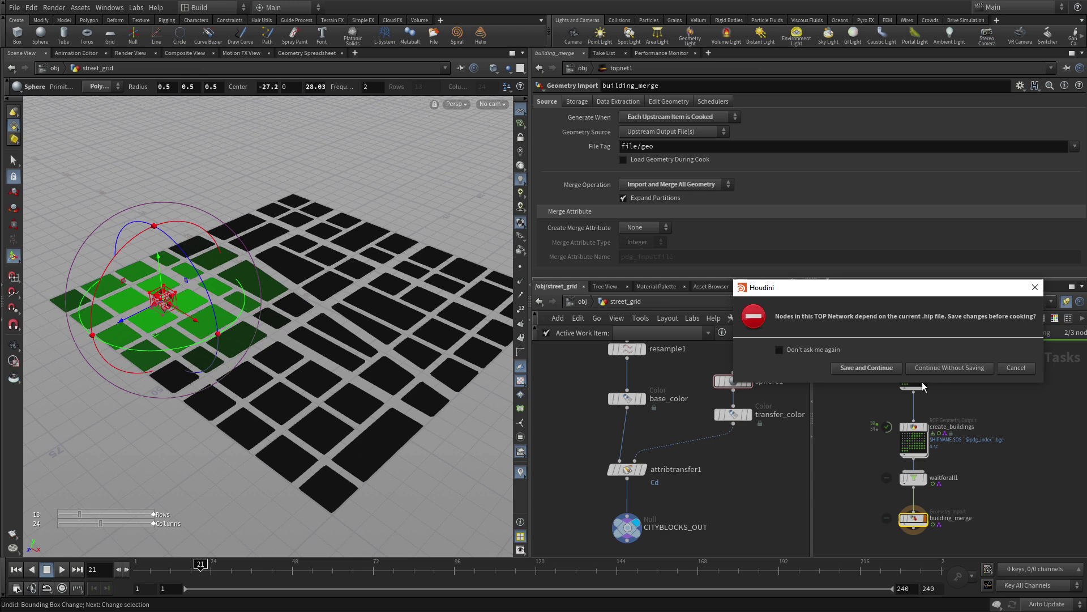
{"action": "left_click", "coordinate": [886, 367]}
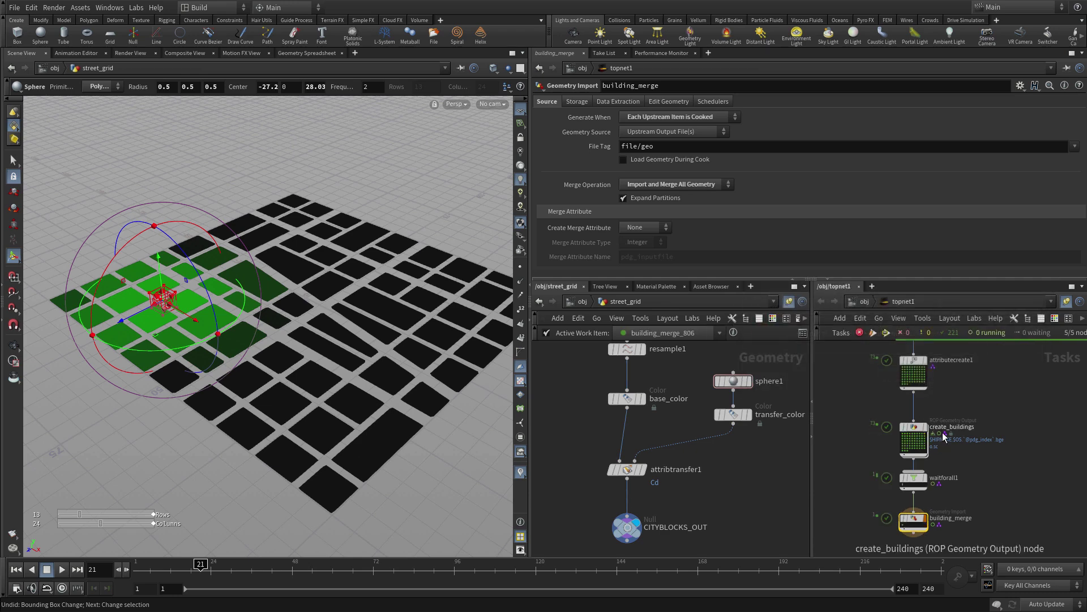
{"action": "left_click", "coordinate": [583, 301]}
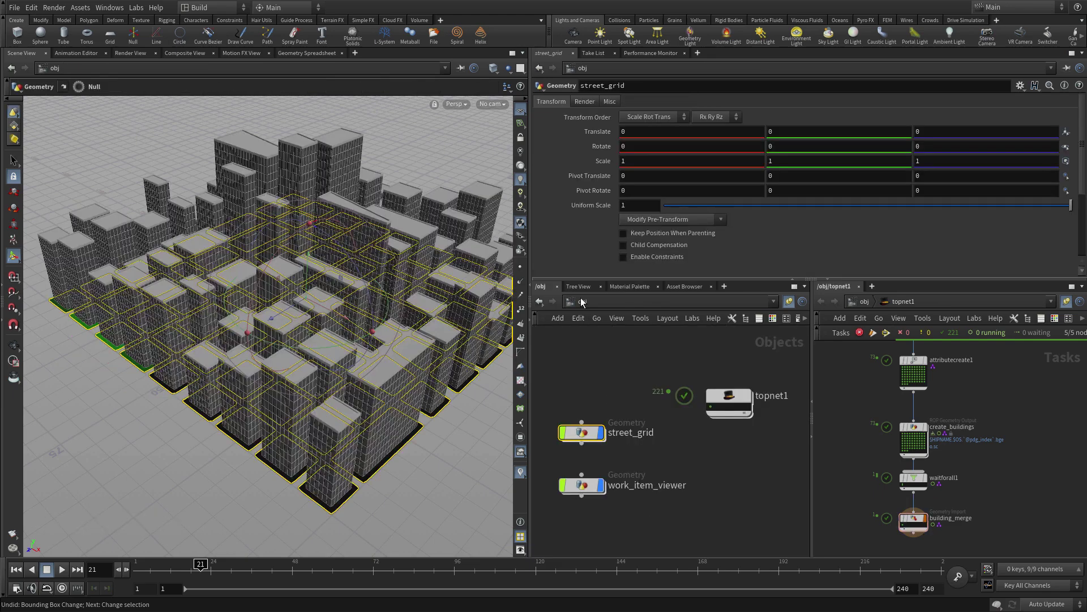
{"action": "left_click", "coordinate": [728, 461]}
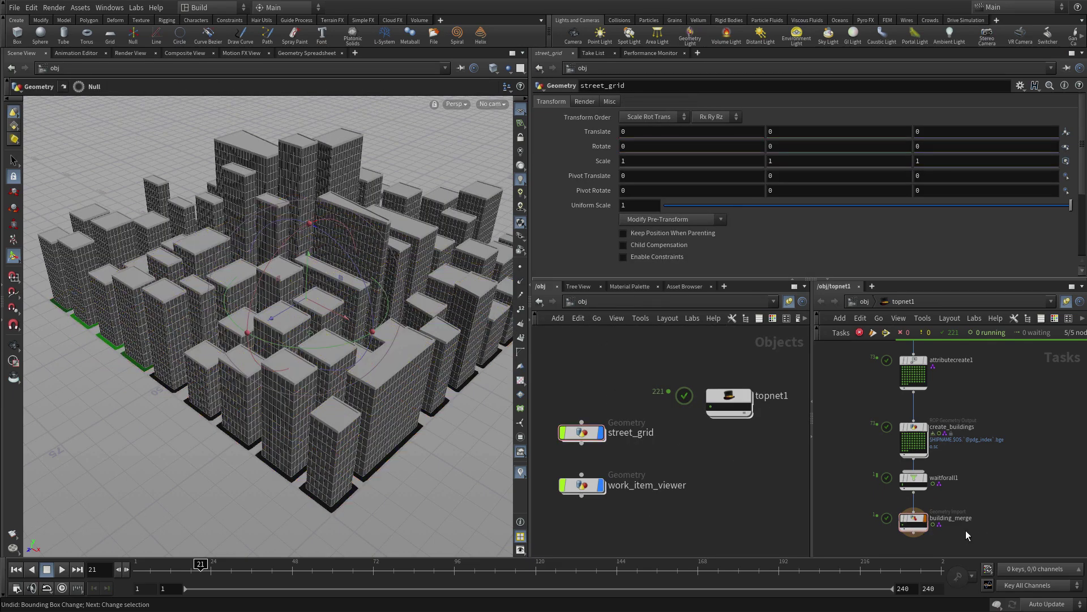
{"action": "left_click", "coordinate": [904, 527]}
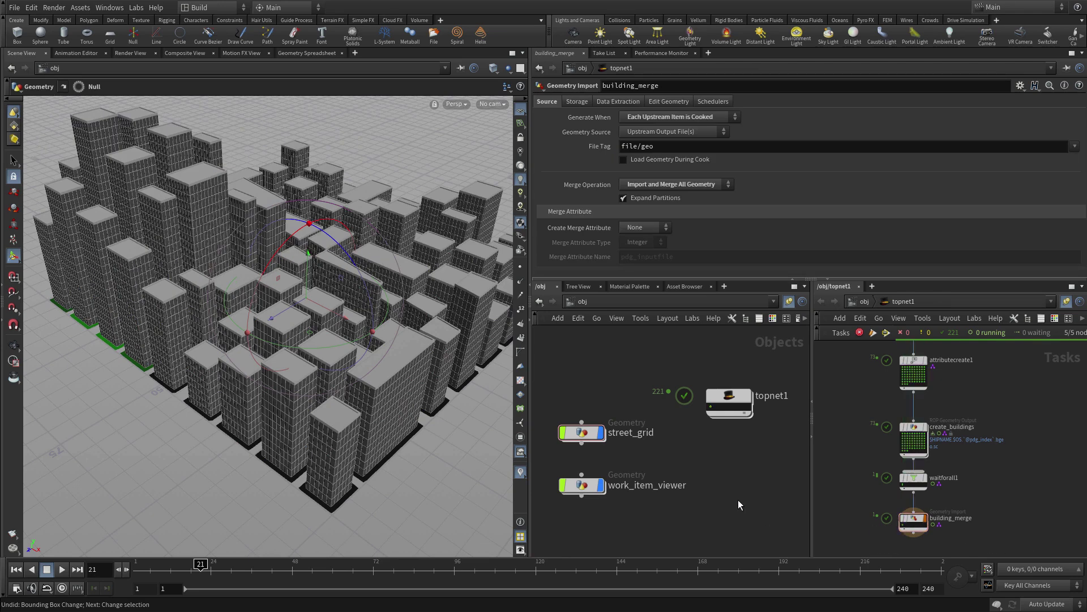